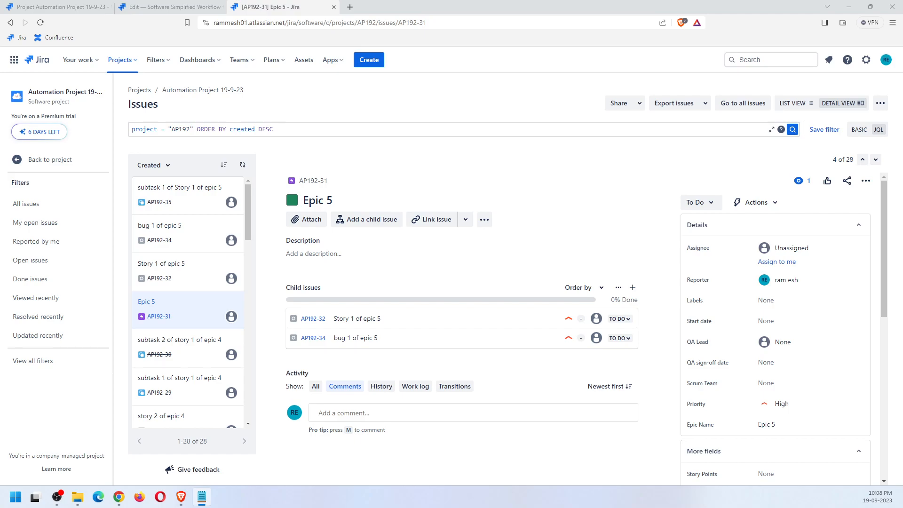
# Read the requirement note about completing child issues first and place its window clear of the Epic 5 child issues list
pyautogui.moveTo(0, 94); pyautogui.dragTo(456, 162)
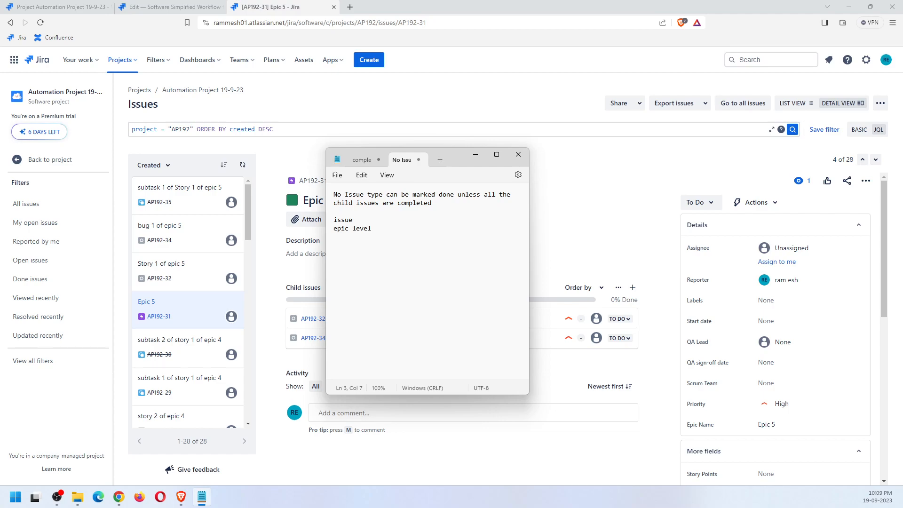
pyautogui.moveTo(453, 154); pyautogui.dragTo(594, 79)
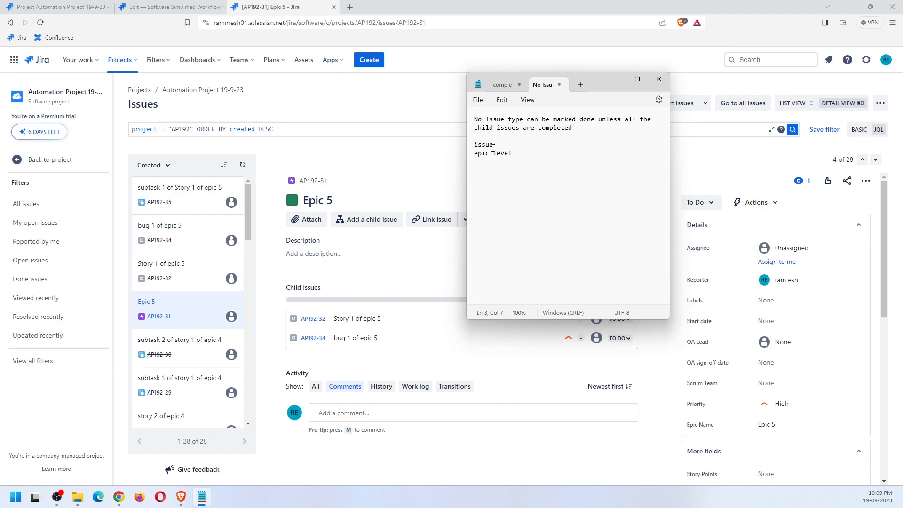
pyautogui.moveTo(592, 86); pyautogui.dragTo(578, 32)
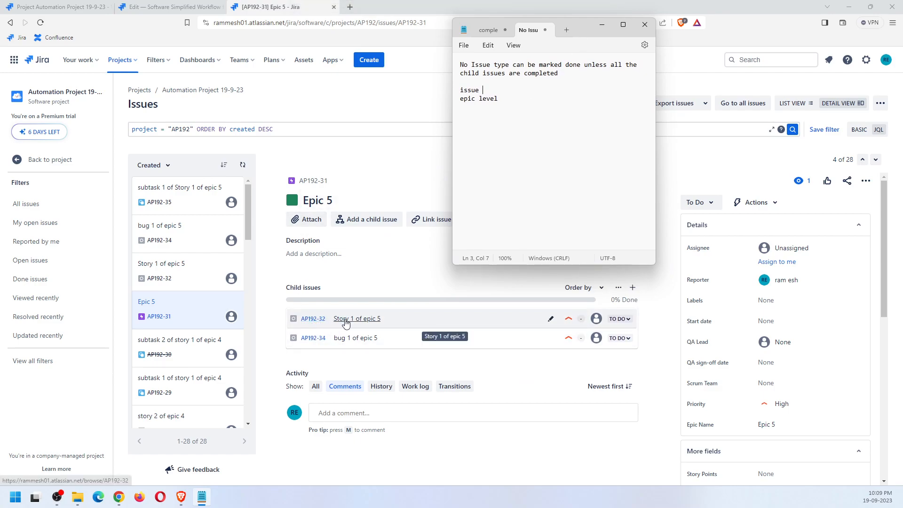
# Open Epic 5's child issues AP192-32 and AP192-34 in separate browser tabs and show the story AP192-32
pyautogui.middleClick(313, 320)
pyautogui.middleClick(313, 338)
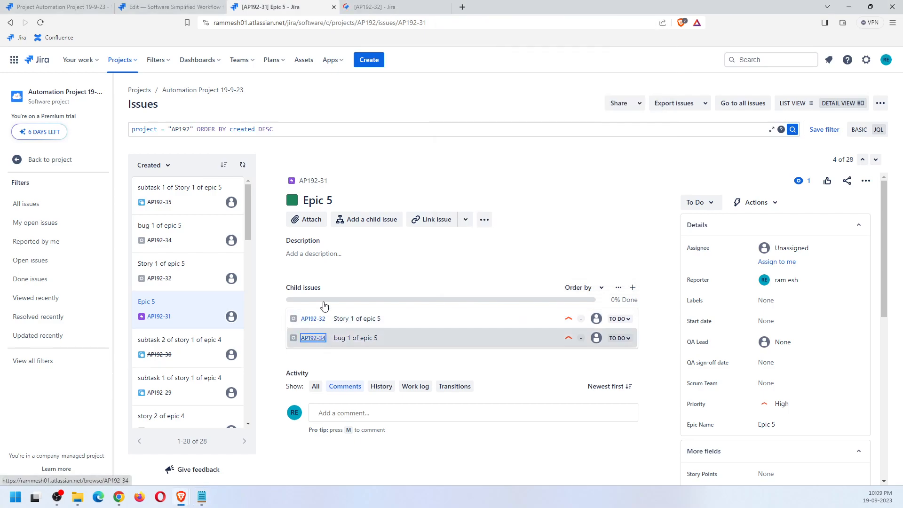
pyautogui.click(408, 5)
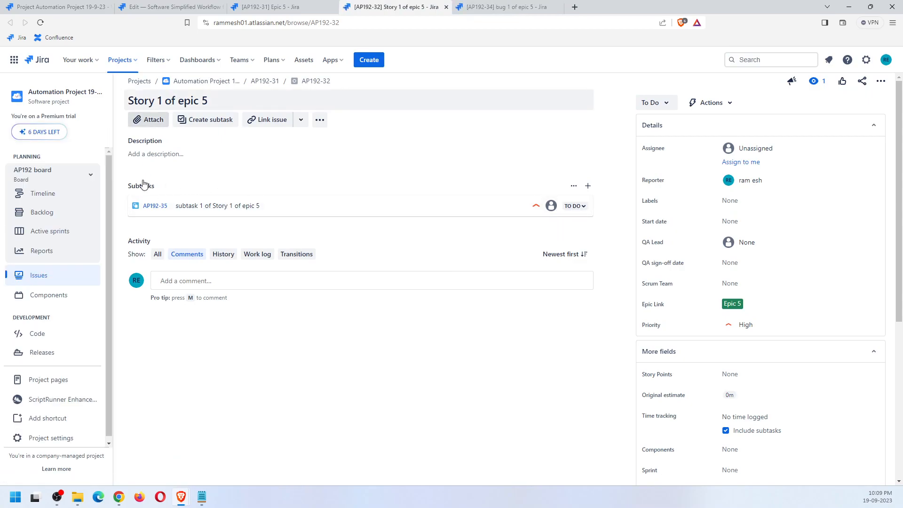
# Examine the story's subtask AP192-35, compare the epic, story and bug pages, and check which statuses the story offers
pyautogui.moveTo(155, 210)
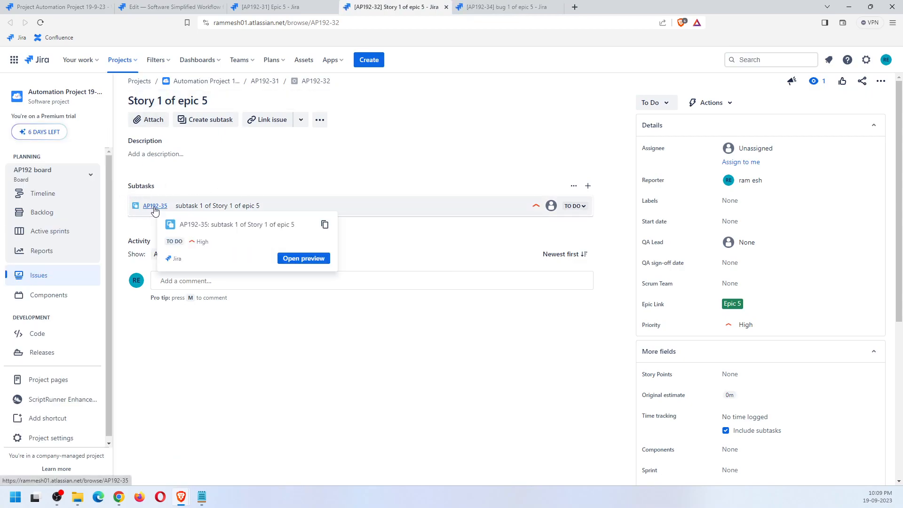
pyautogui.click(509, 8)
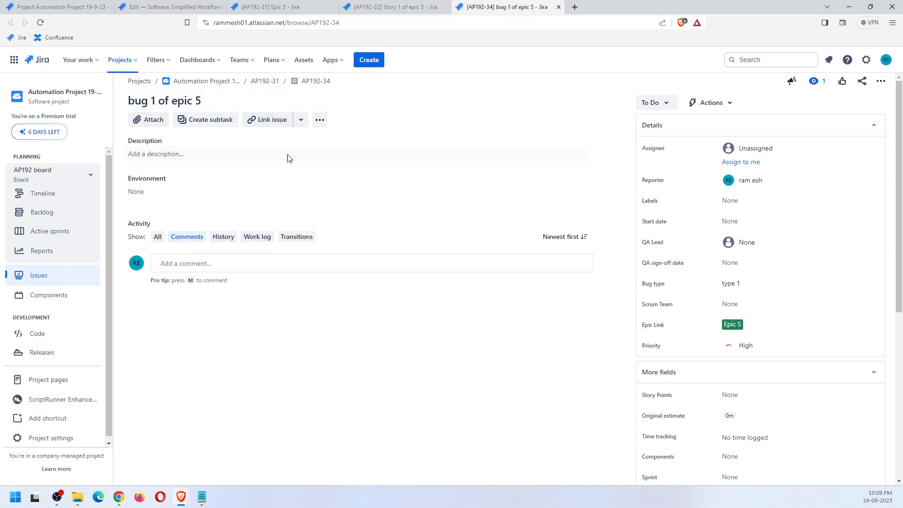
pyautogui.click(394, 6)
pyautogui.click(268, 7)
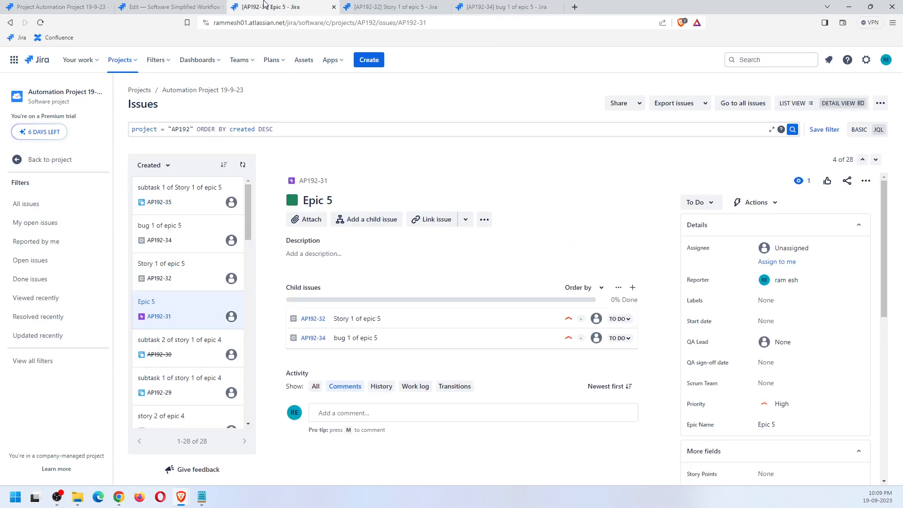
pyautogui.click(376, 6)
pyautogui.click(489, 6)
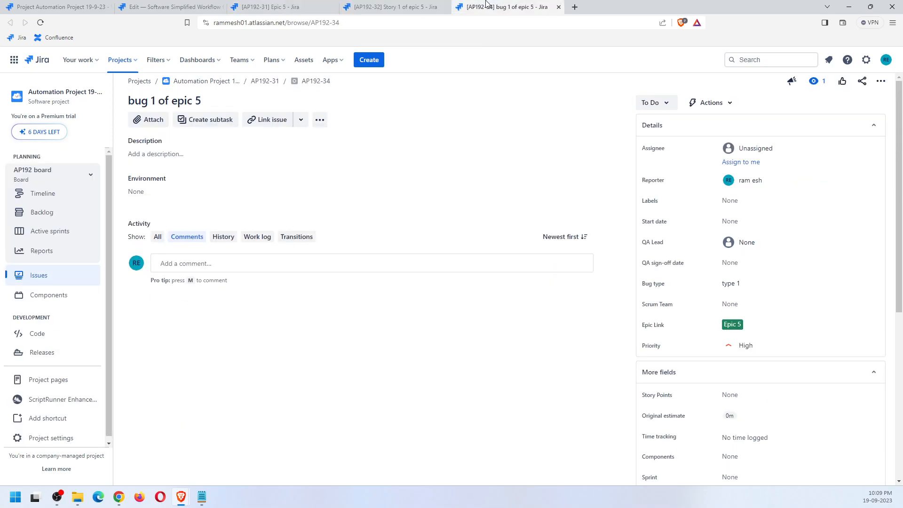
pyautogui.click(354, 6)
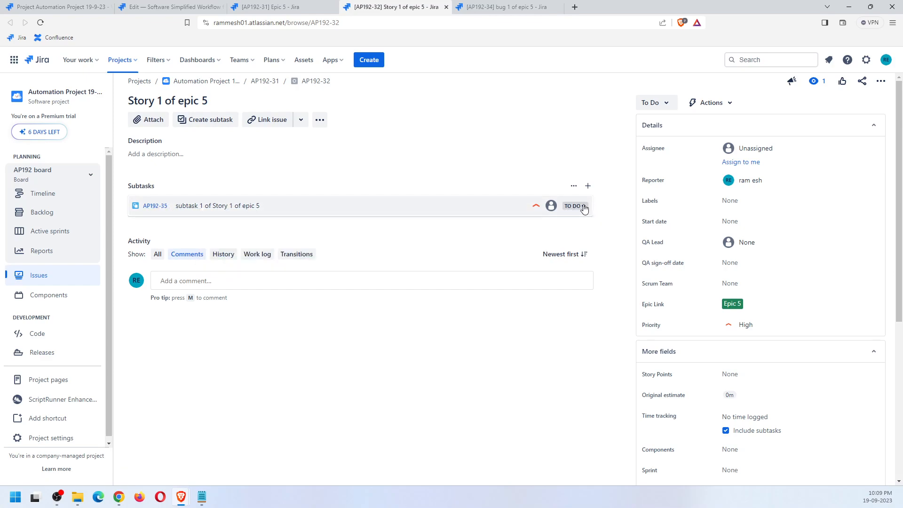
pyautogui.click(675, 103)
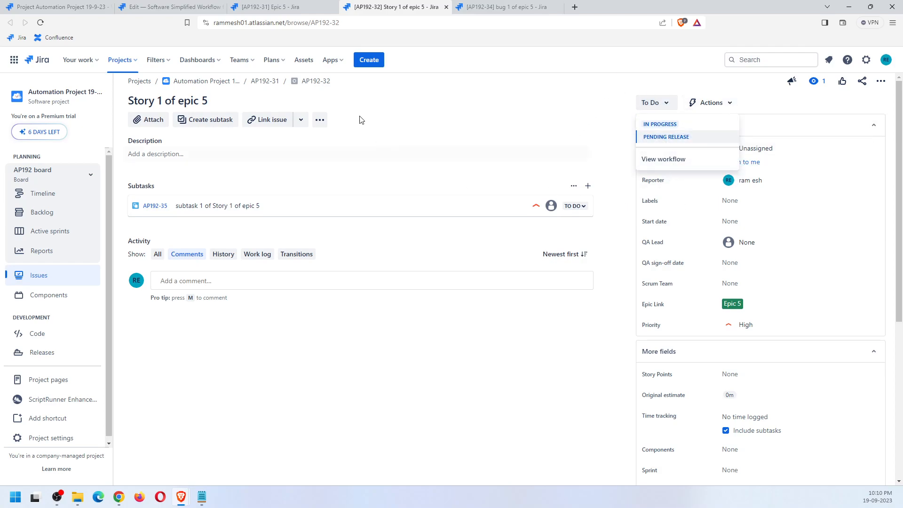
# Publish the draft of Software Simplified Workflow for Project AP192 without saving a backup copy
pyautogui.click(160, 7)
pyautogui.scroll(1, 515, 209)
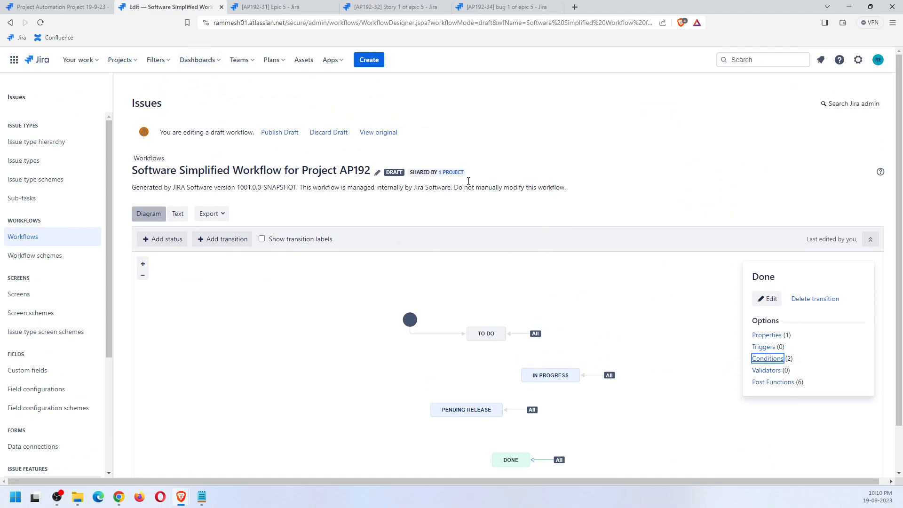
pyautogui.click(279, 133)
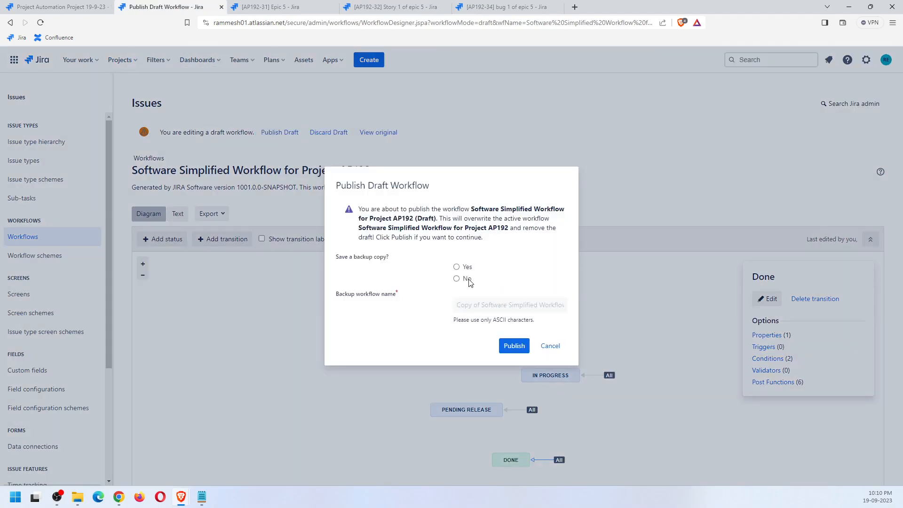
pyautogui.click(512, 346)
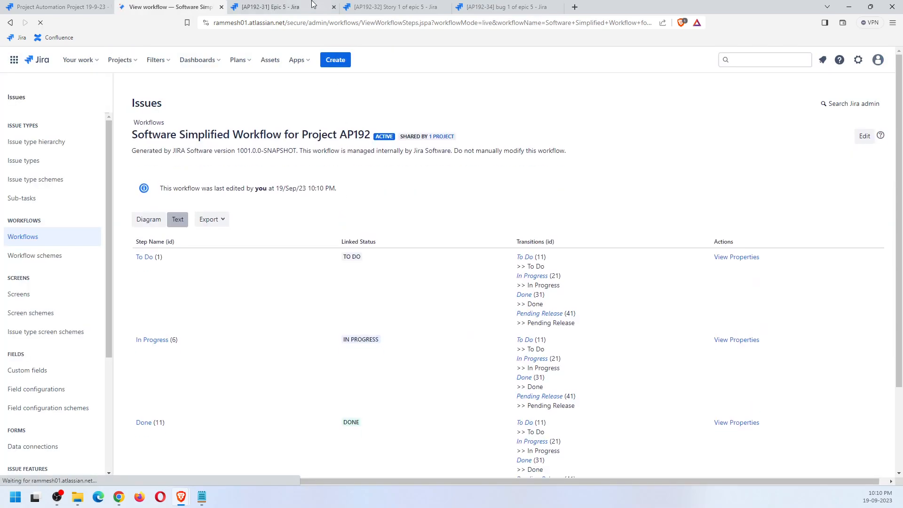
# Reload the pages of Epic 5, Story 1 of epic 5 and bug 1 of epic 5 and return to the epic
pyautogui.click(310, 6)
pyautogui.click(389, 7)
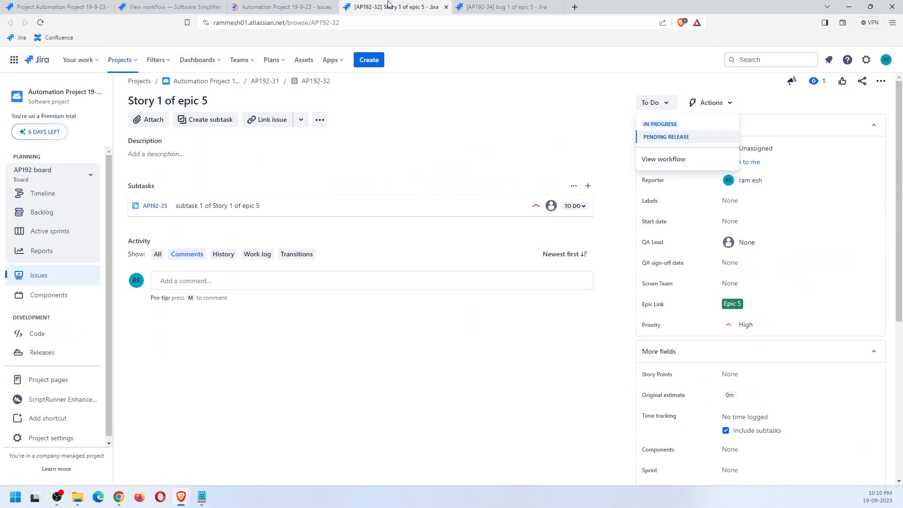
pyautogui.click(490, 7)
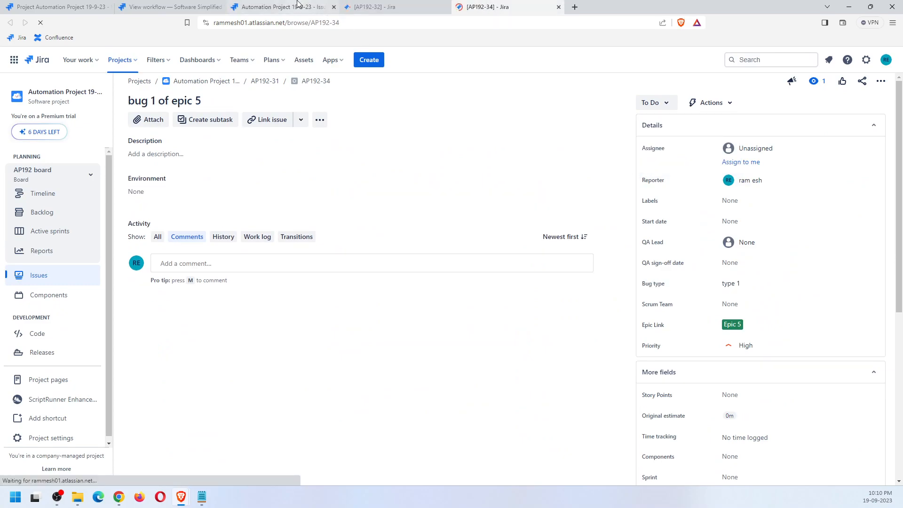
pyautogui.click(293, 6)
pyautogui.click(431, 6)
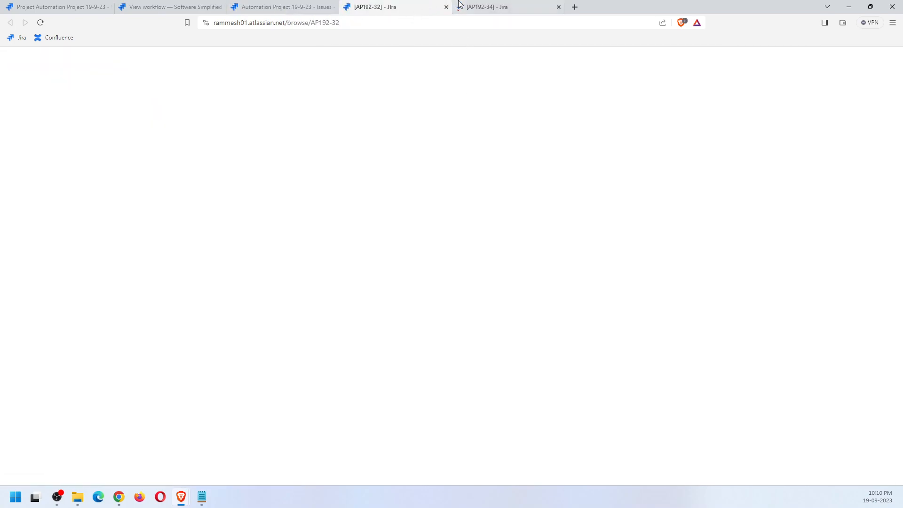
pyautogui.click(293, 6)
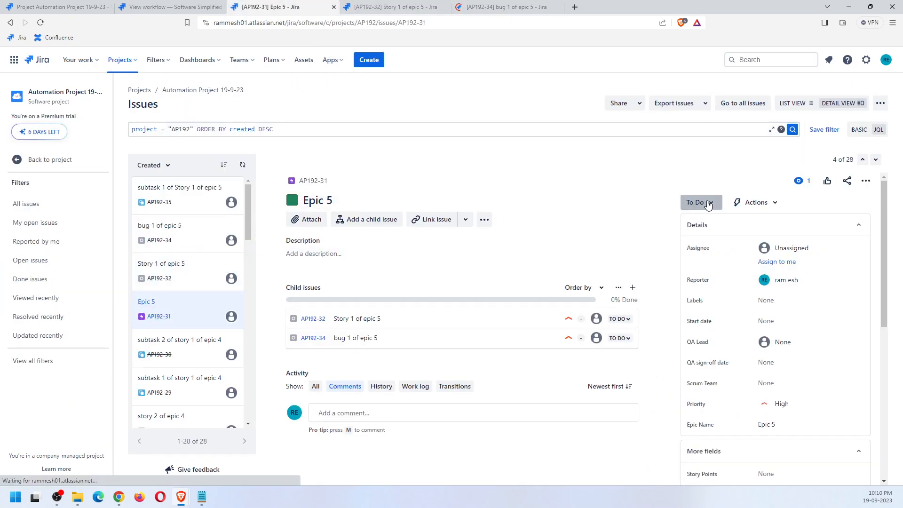
# Try setting Epic 5's status to Done while its child issues are open, and set it back to To Do
pyautogui.click(708, 205)
pyautogui.click(701, 251)
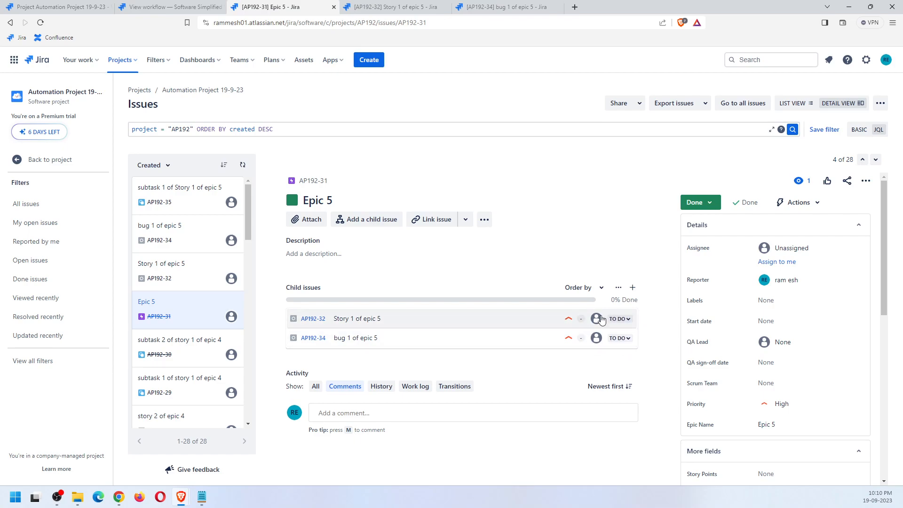
pyautogui.click(704, 204)
pyautogui.click(705, 227)
# Try setting Story 1 of epic 5 to Done while its subtask is open, and set it back to To Do
pyautogui.click(380, 6)
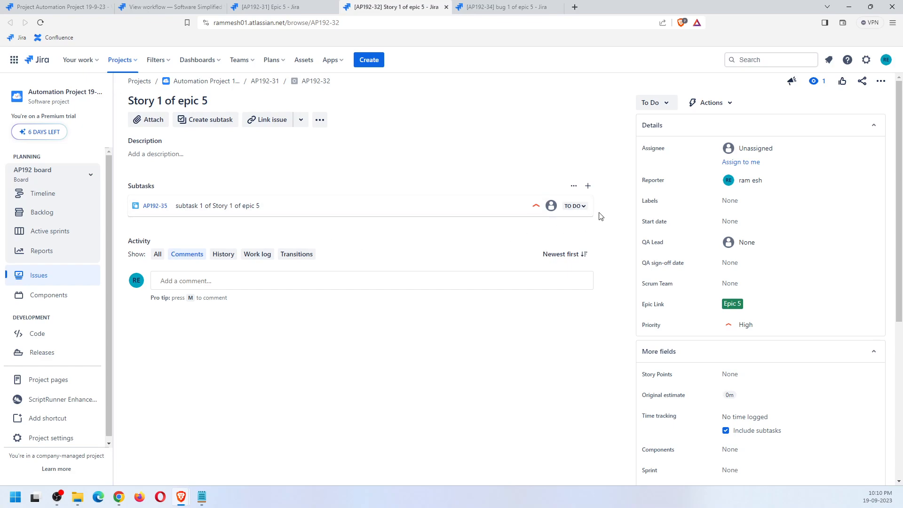
pyautogui.click(654, 103)
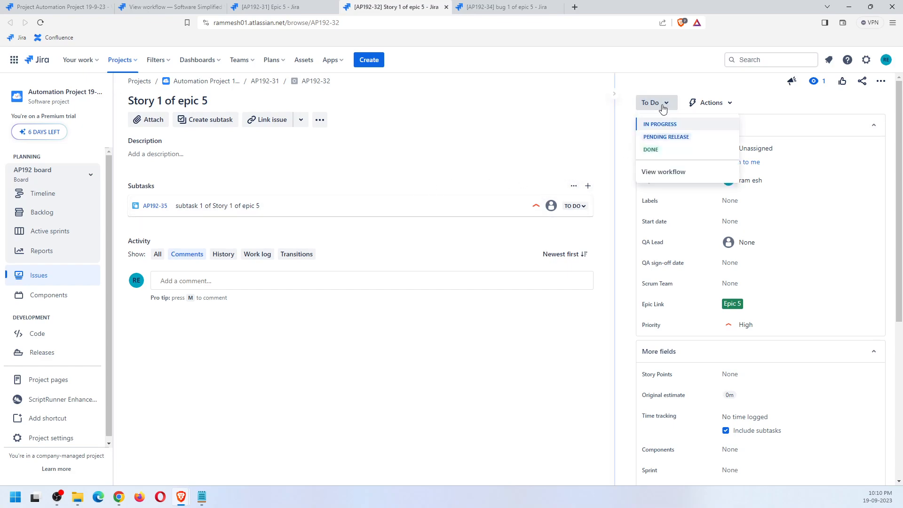
pyautogui.click(655, 151)
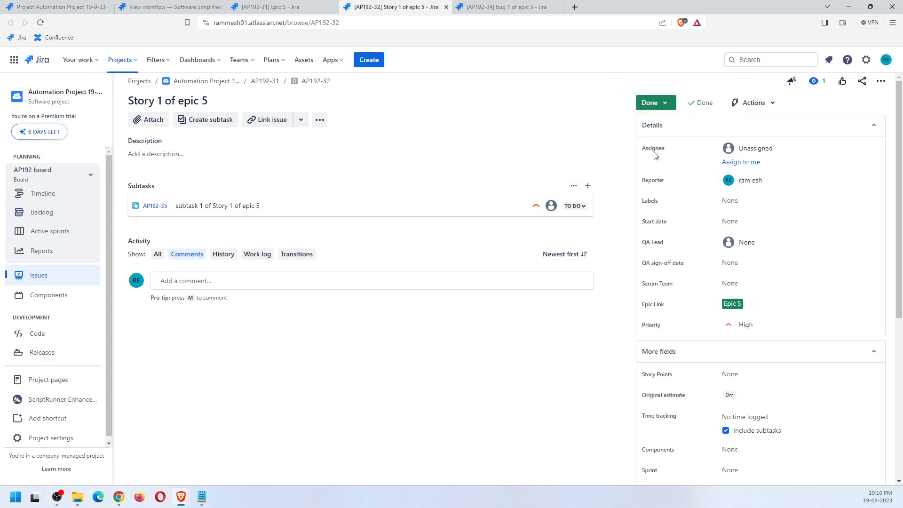
pyautogui.click(660, 106)
pyautogui.click(659, 127)
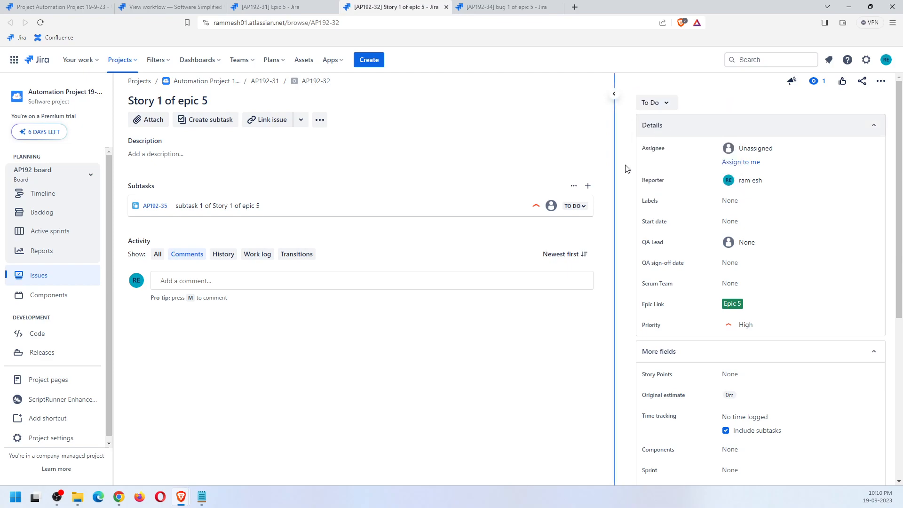
# Examine the published AP192 workflow as a diagram, checking its statuses and transitions against the Epic 5 issue
pyautogui.click(486, 6)
pyautogui.click(271, 6)
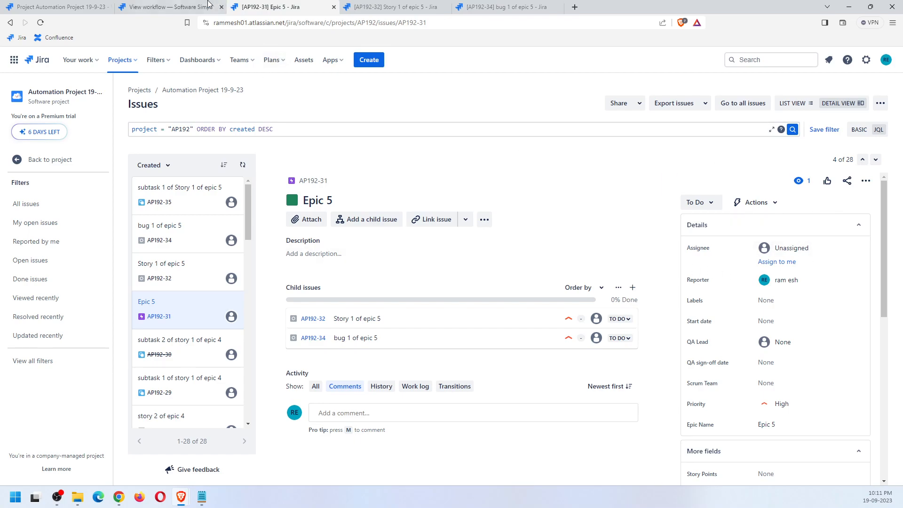
pyautogui.click(188, 7)
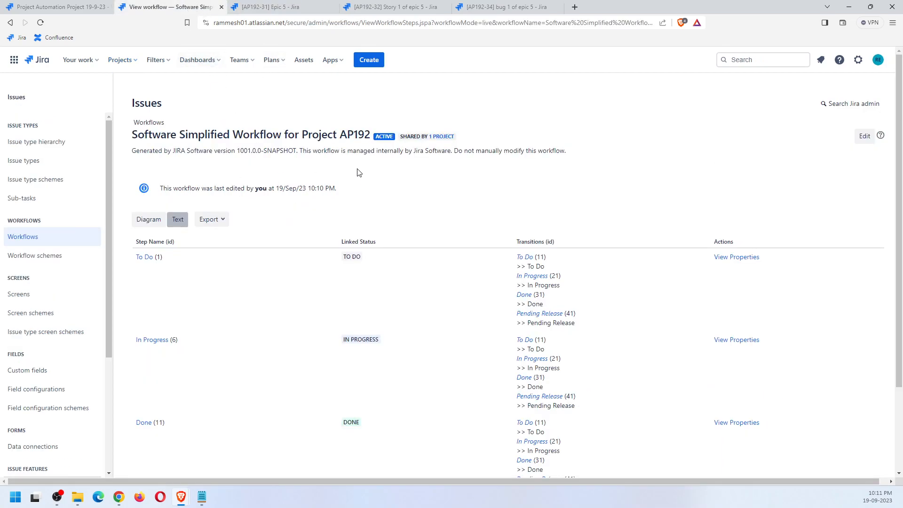
pyautogui.click(141, 219)
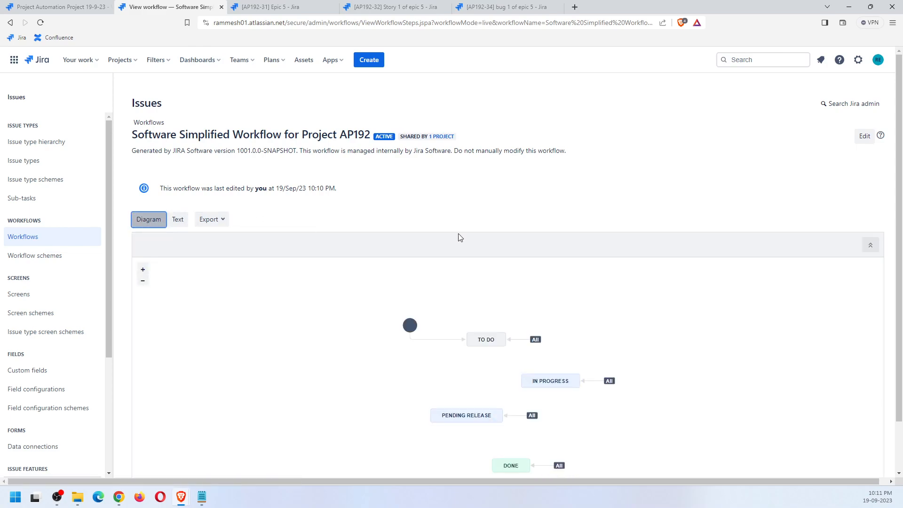
pyautogui.scroll(-1, 567, 283)
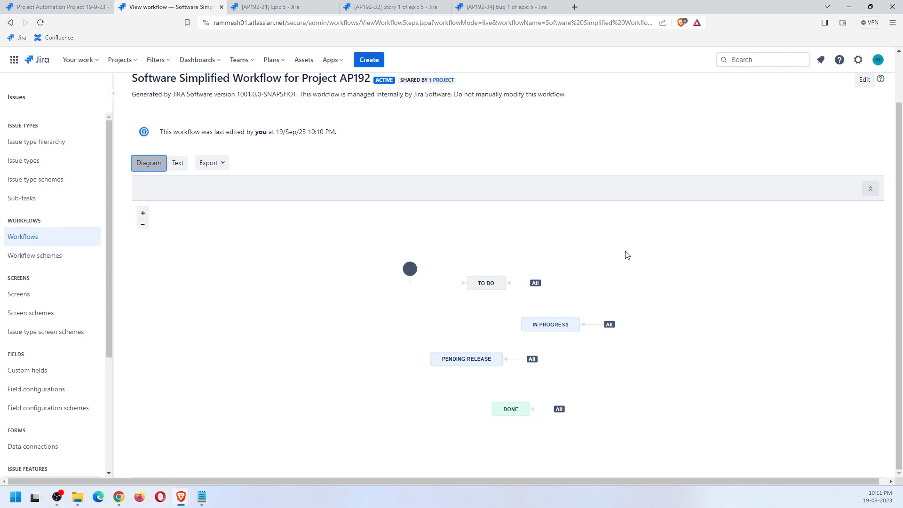
pyautogui.scroll(1, 246, 104)
pyautogui.click(291, 7)
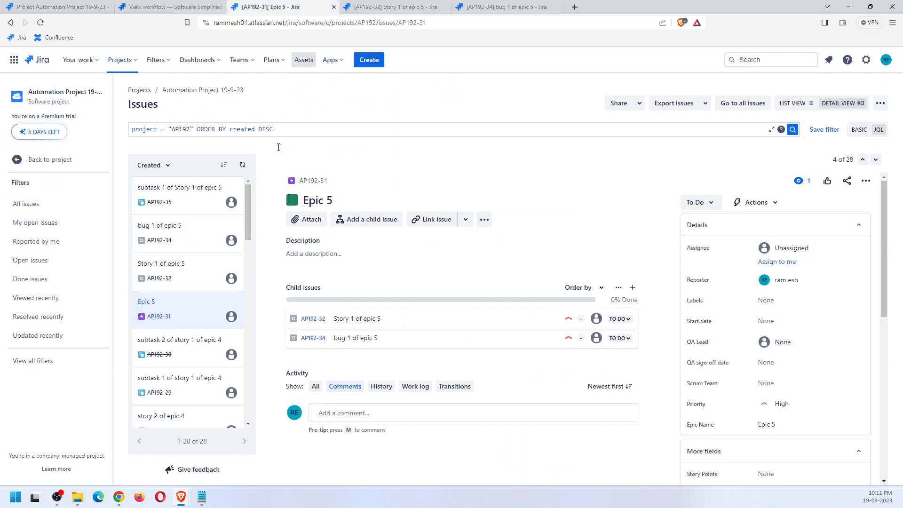
pyautogui.click(177, 7)
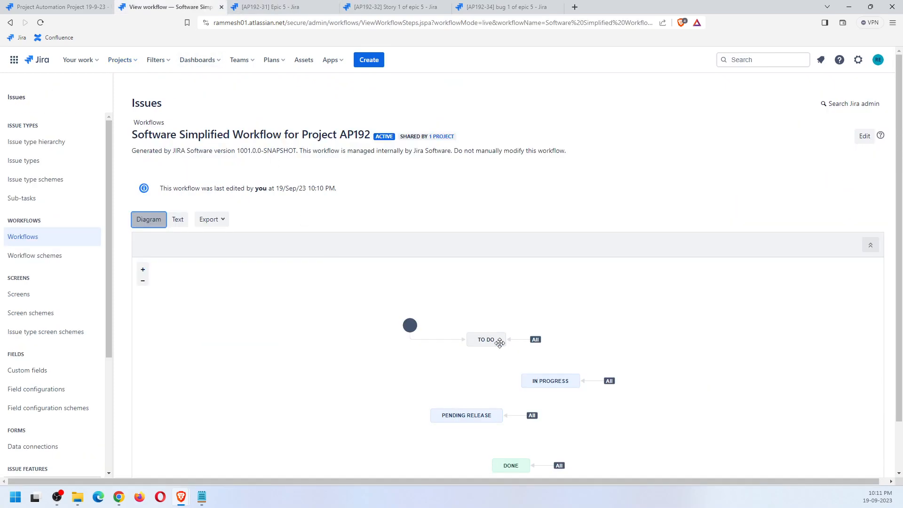
pyautogui.scroll(-1, 520, 356)
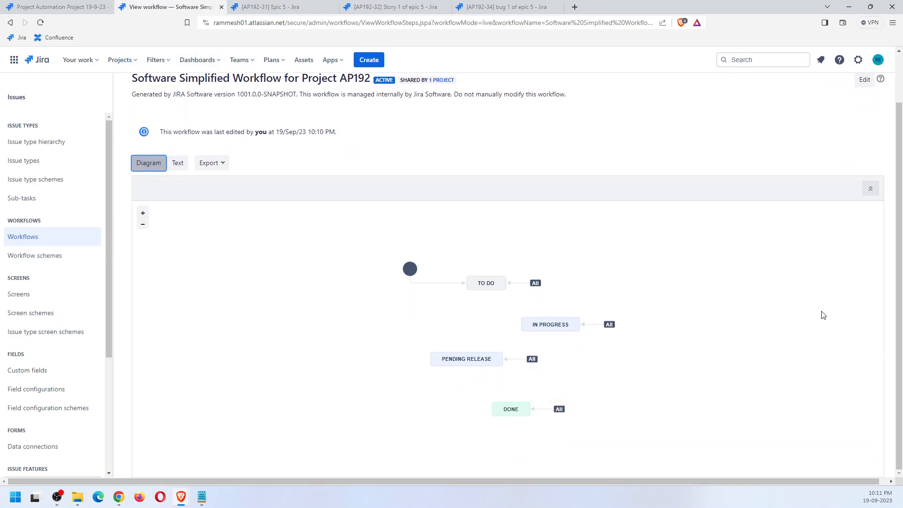
pyautogui.scroll(1, 658, 187)
# Start editing the AP192 workflow as a draft and open the conditions of the transition leading to Done
pyautogui.click(863, 136)
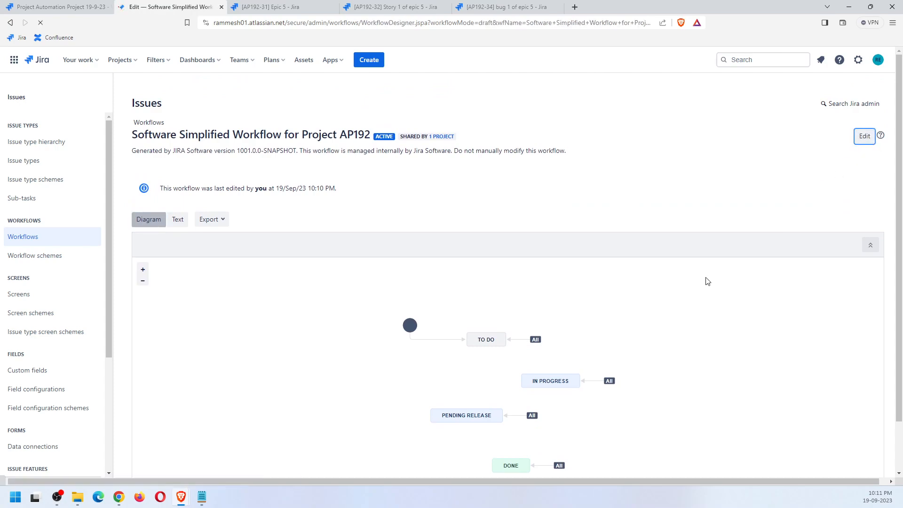
pyautogui.scroll(-1, 647, 302)
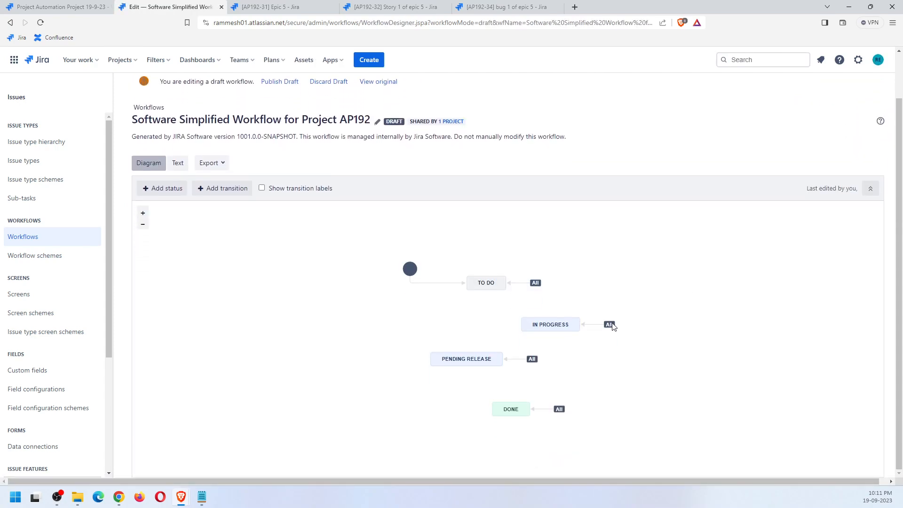
pyautogui.click(546, 409)
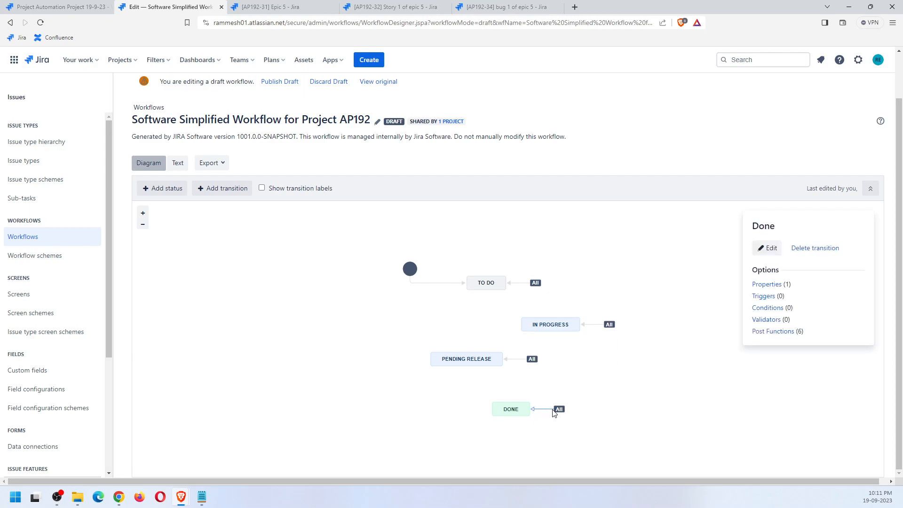
pyautogui.click(768, 308)
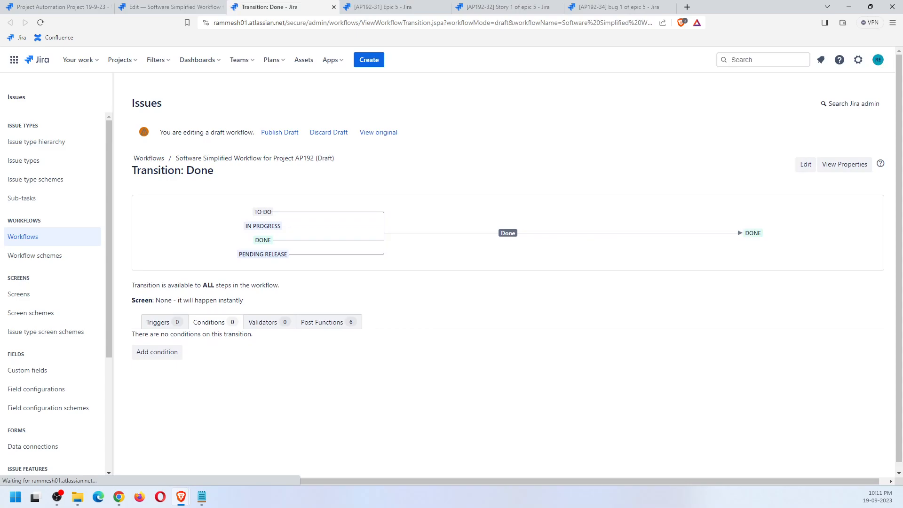
pyautogui.press('super+d')
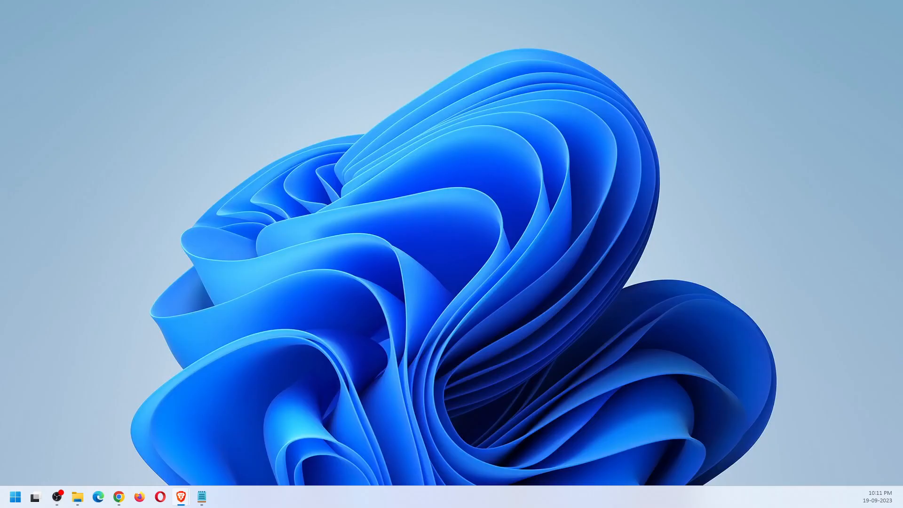
pyautogui.hotkey('alt', 'Tab')
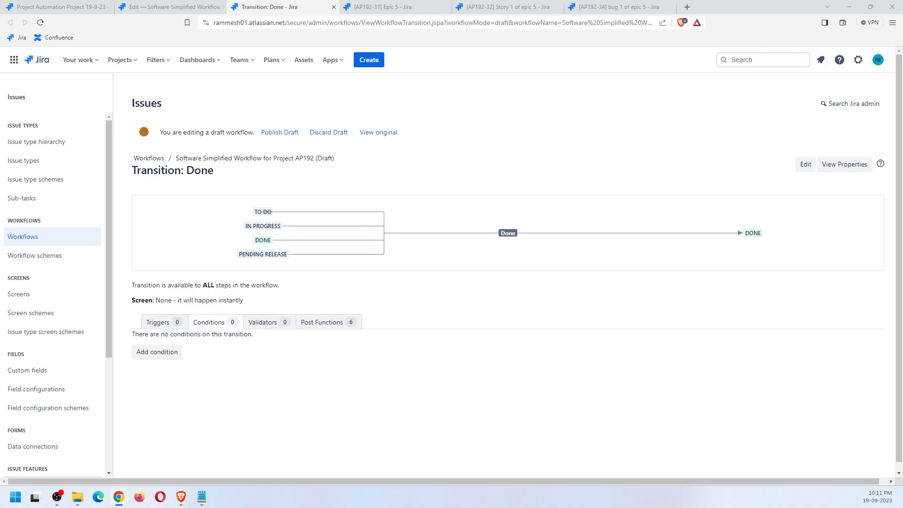
pyautogui.press('super+d')
pyautogui.press('super+d')
pyautogui.scroll(-1, 414, 350)
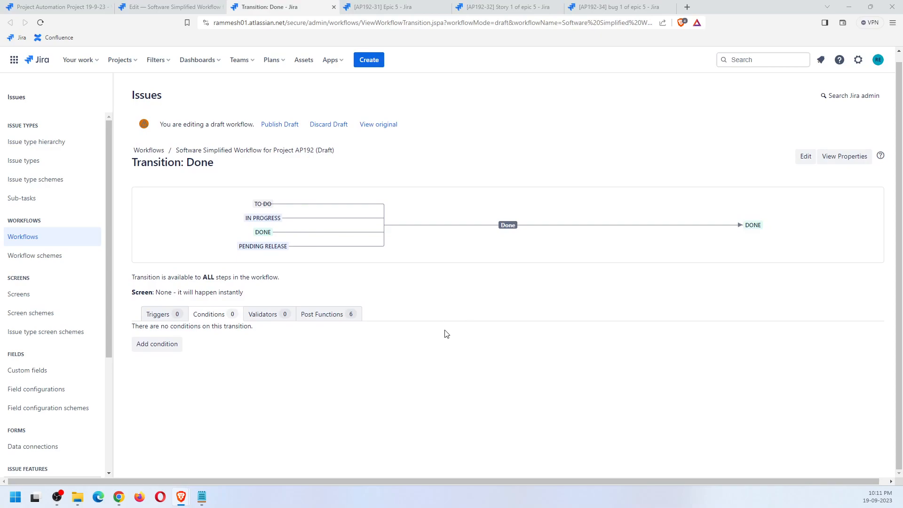
# Place the Story 1 of epic 5 tab after the bug 1 tab and open its subtask AP192-35 in a new tab
pyautogui.click(383, 7)
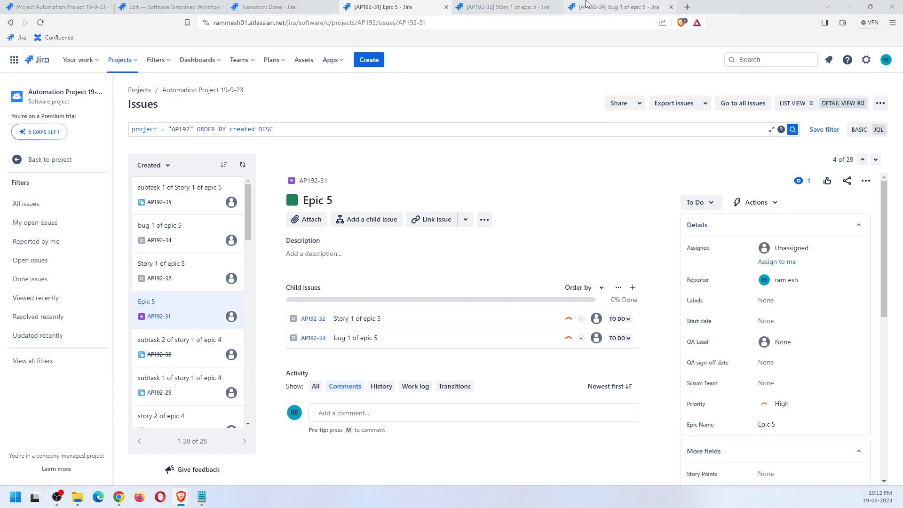
pyautogui.click(616, 7)
pyautogui.click(510, 7)
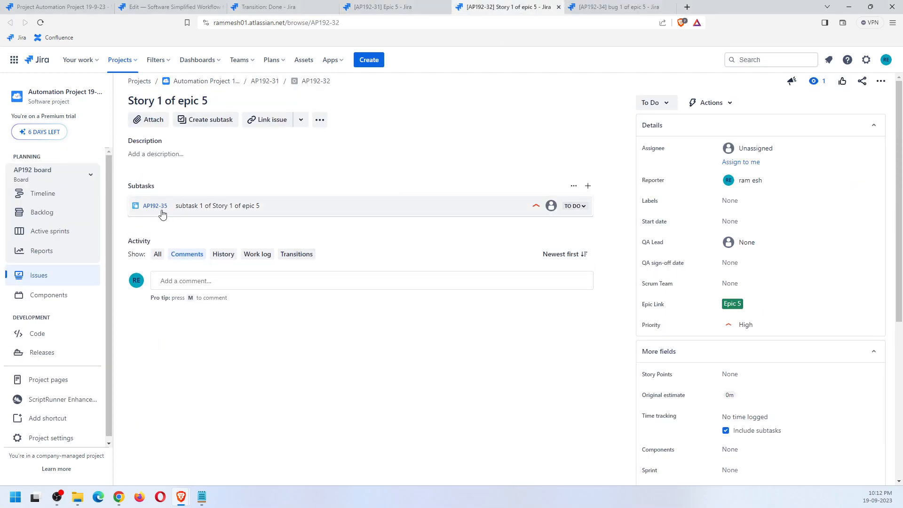
pyautogui.moveTo(509, 6); pyautogui.dragTo(616, 10)
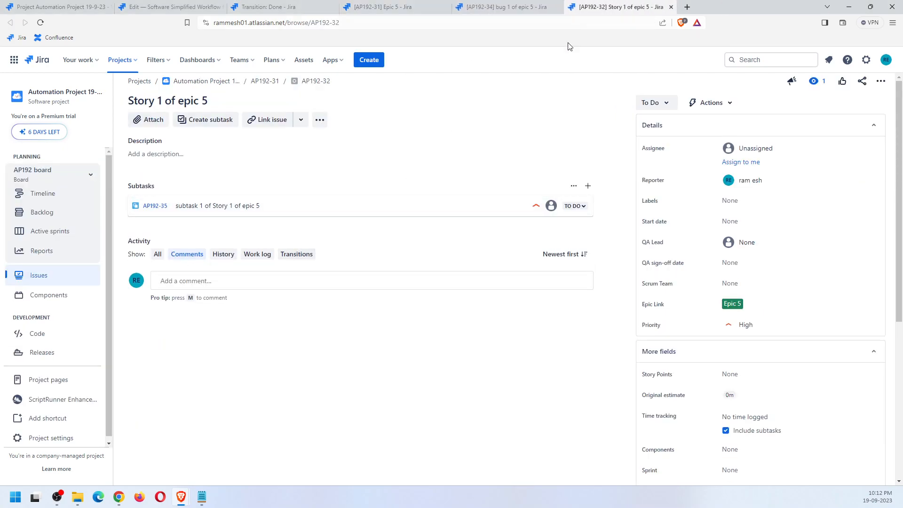
pyautogui.middleClick(150, 205)
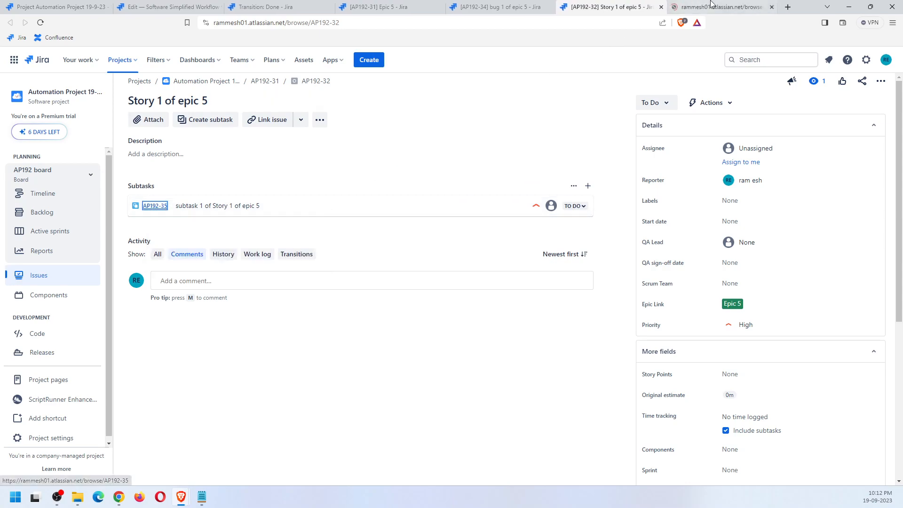
pyautogui.click(699, 5)
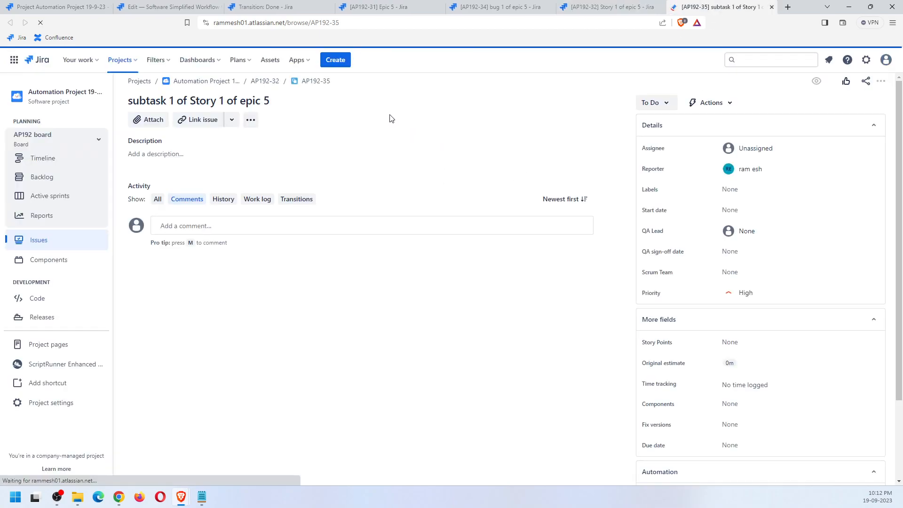
pyautogui.click(596, 7)
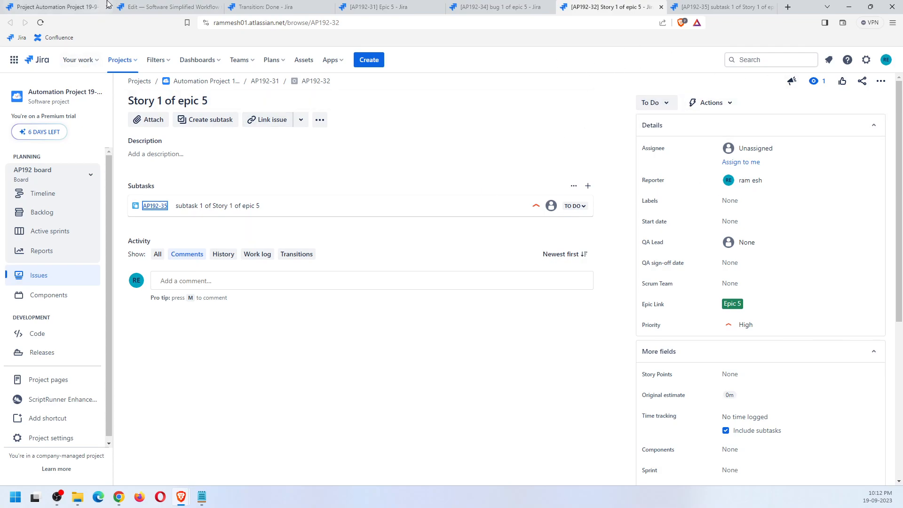
# Start adding a Sub-Task Blocking Condition to the Done transition in the AP192 workflow draft
pyautogui.click(150, 6)
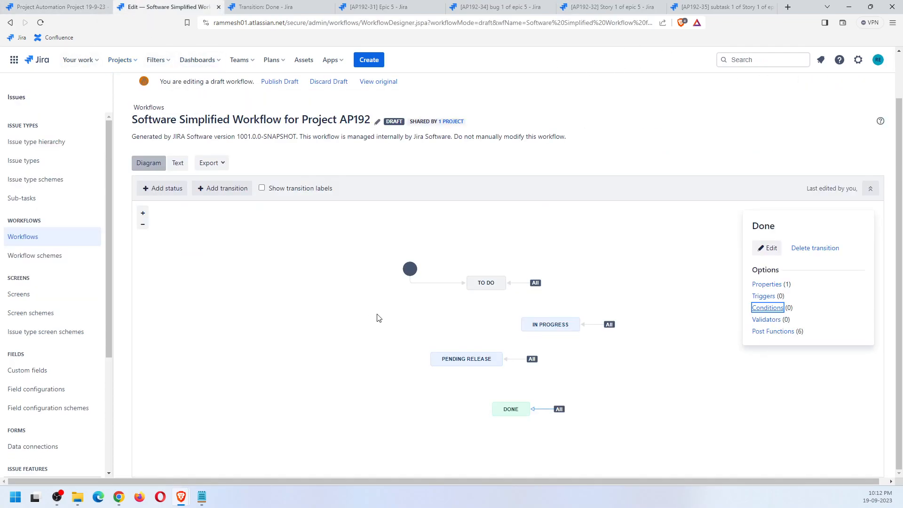
pyautogui.click(296, 7)
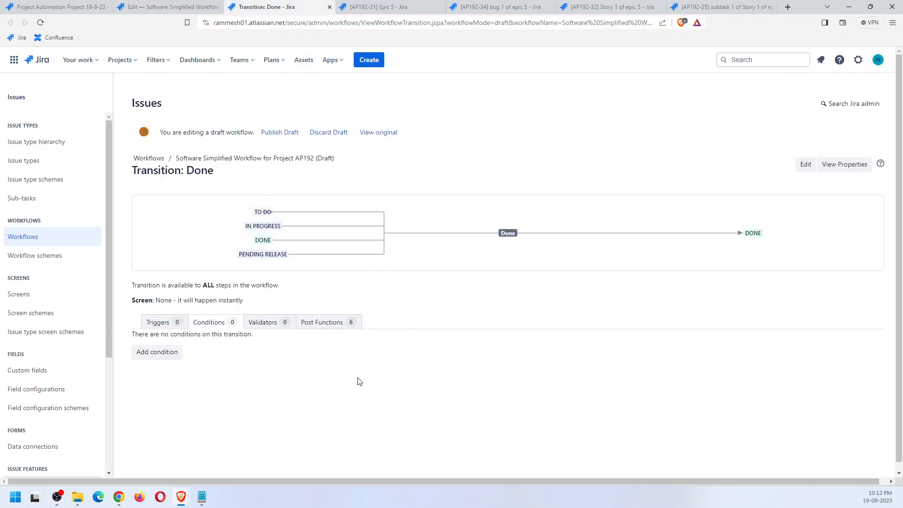
pyautogui.click(159, 353)
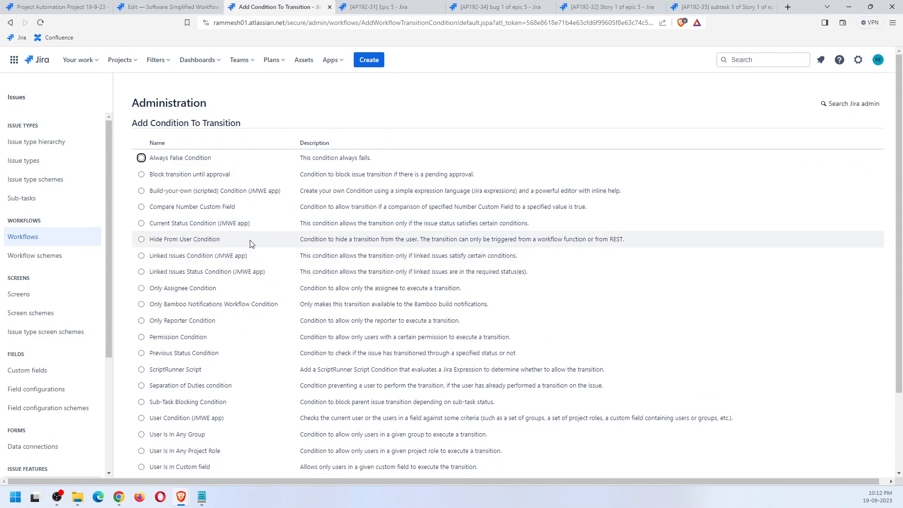
pyautogui.scroll(-2, 295, 289)
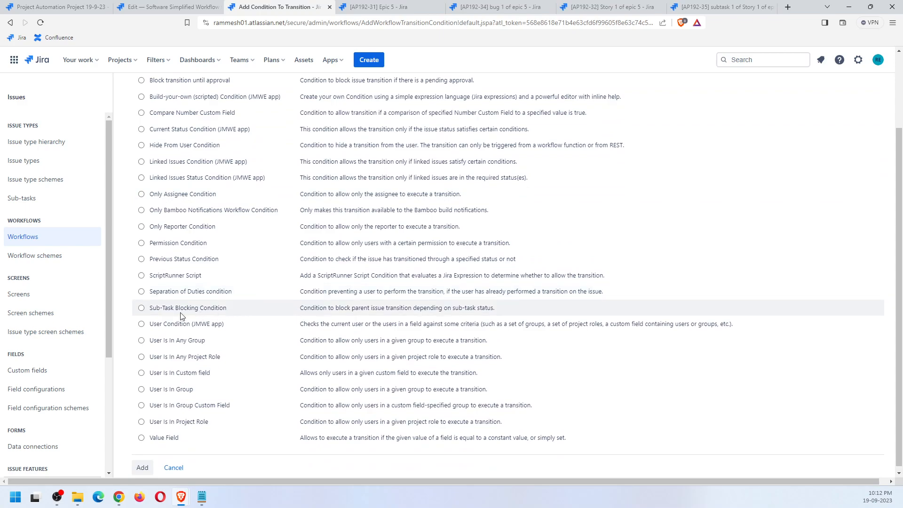
pyautogui.click(141, 308)
pyautogui.scroll(1, 225, 320)
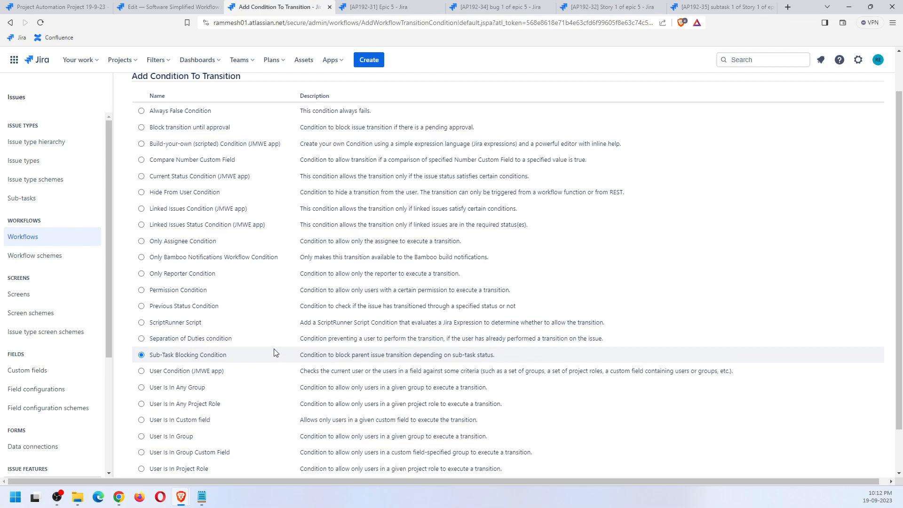
pyautogui.scroll(-1, 198, 413)
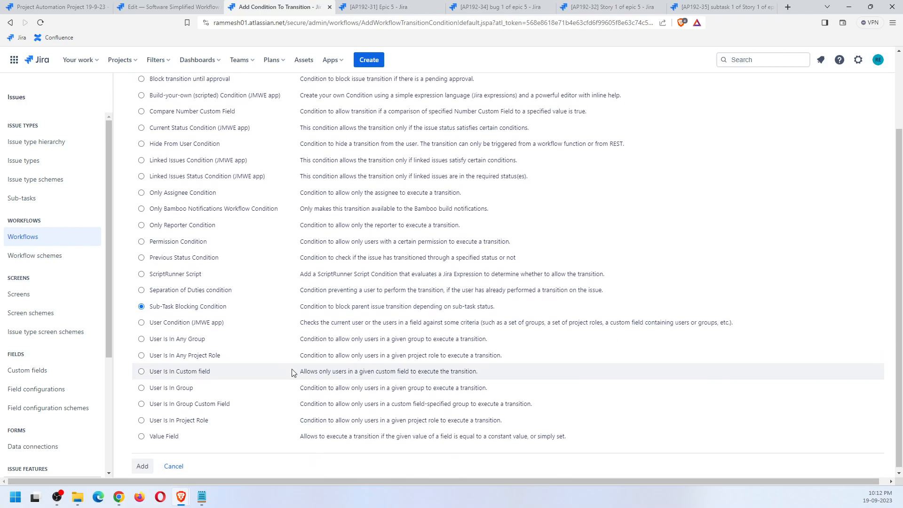
pyautogui.click(142, 464)
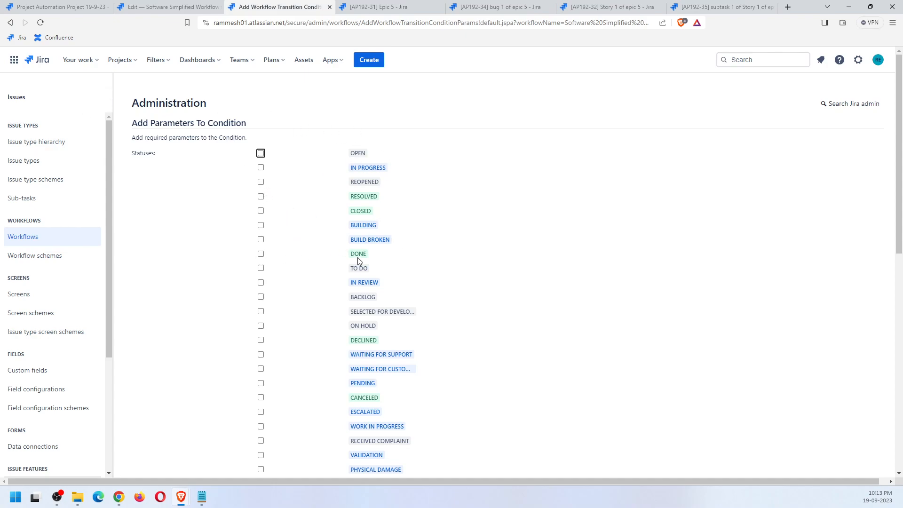
# Select only Done as the required subtask status, with Open cleared, and add the condition to the transition
pyautogui.click(261, 254)
pyautogui.scroll(-5, 496, 244)
pyautogui.scroll(3, 497, 242)
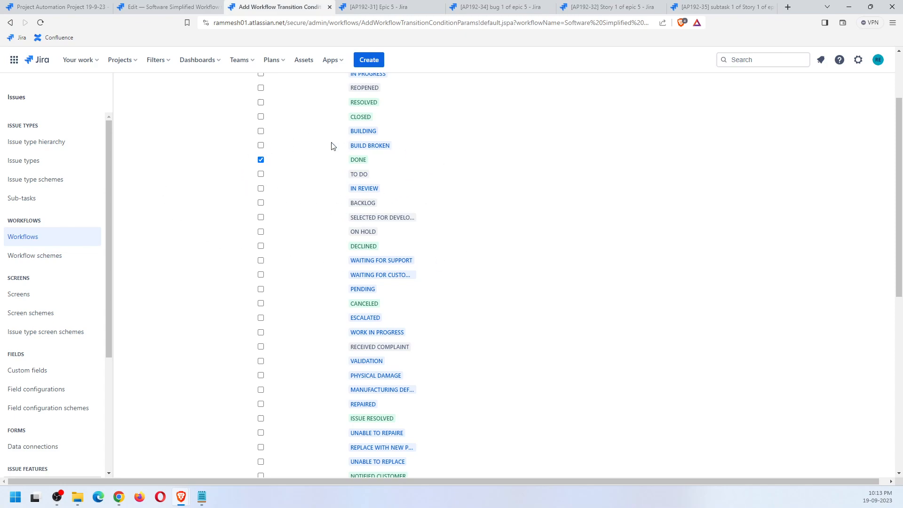
pyautogui.scroll(2, 394, 177)
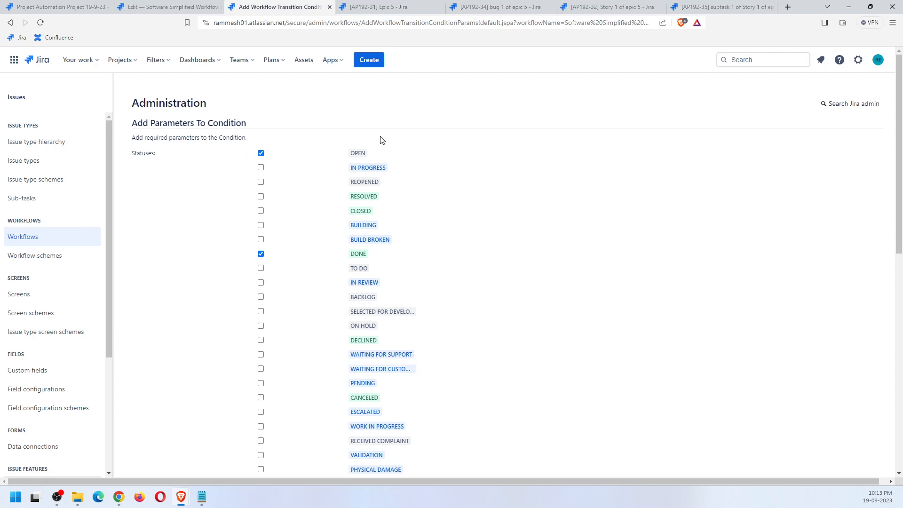
pyautogui.click(260, 157)
pyautogui.scroll(-10, 536, 256)
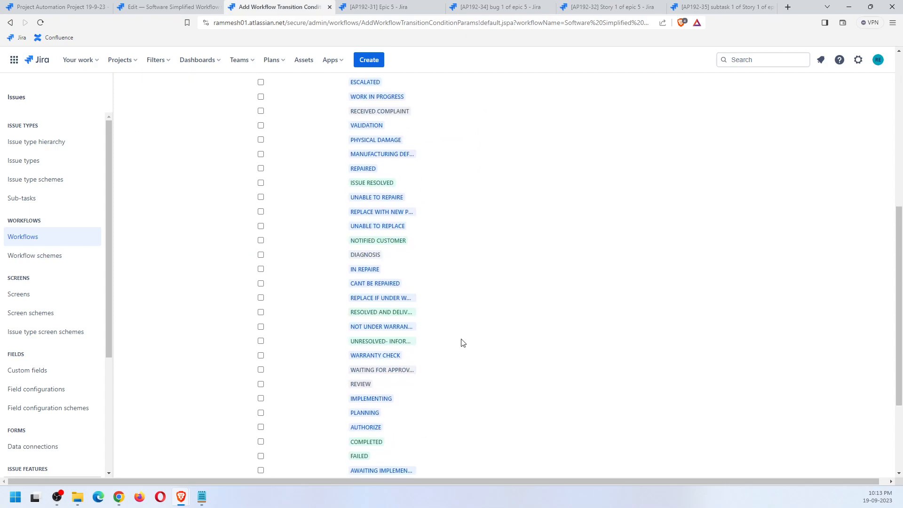
pyautogui.click(264, 464)
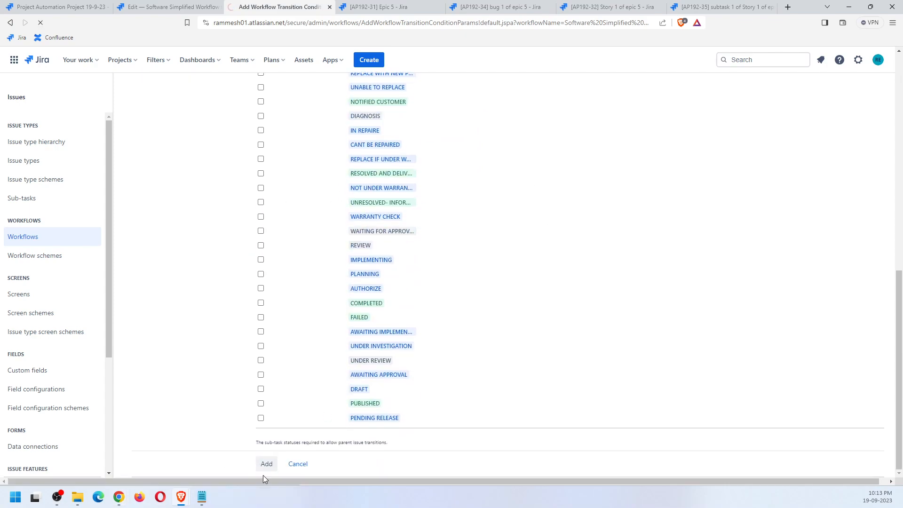
# Publish the AP192 draft workflow without saving a backup copy
pyautogui.click(278, 132)
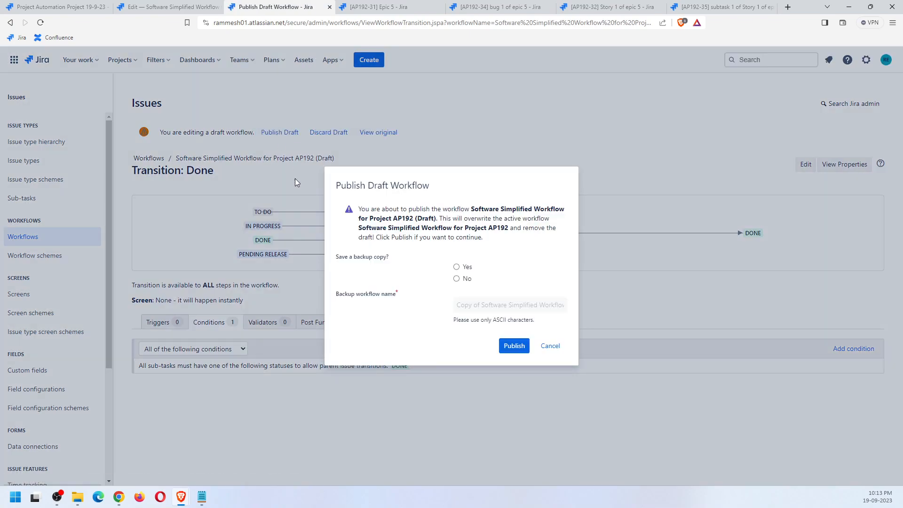
pyautogui.click(456, 279)
pyautogui.click(514, 346)
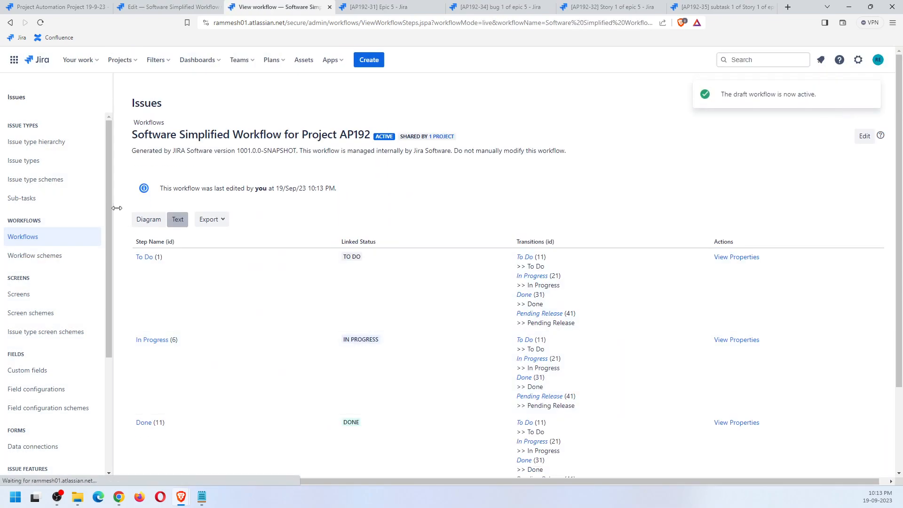
# Show the published workflow as a diagram, start editing it as a draft, and open the Done transition's conditions
pyautogui.click(144, 221)
pyautogui.scroll(-1, 536, 430)
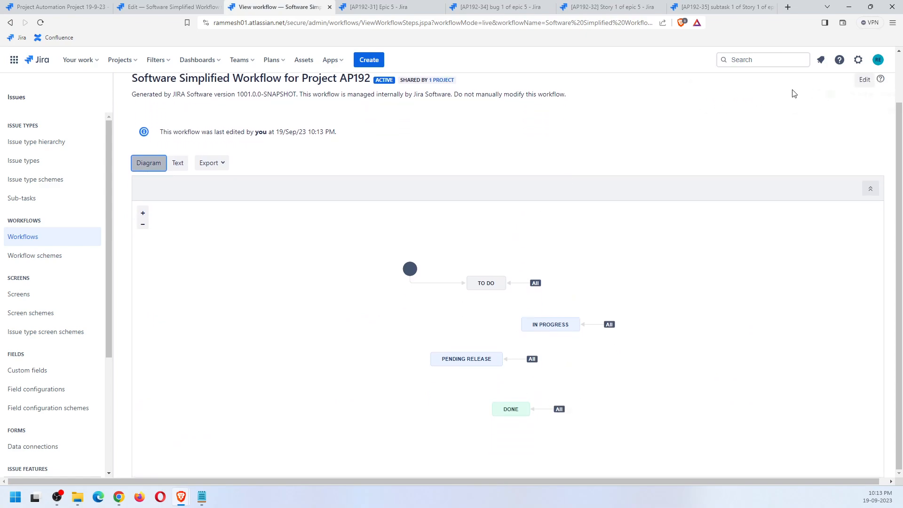
pyautogui.click(863, 80)
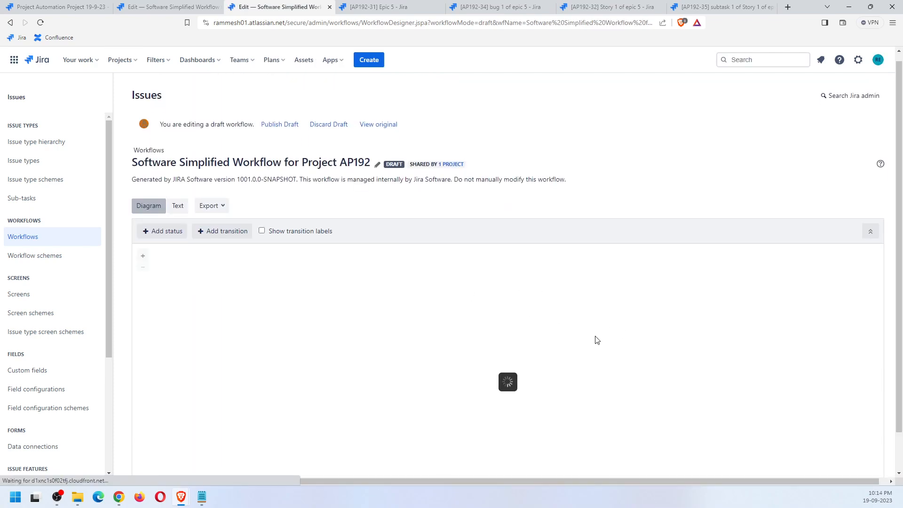
pyautogui.click(537, 409)
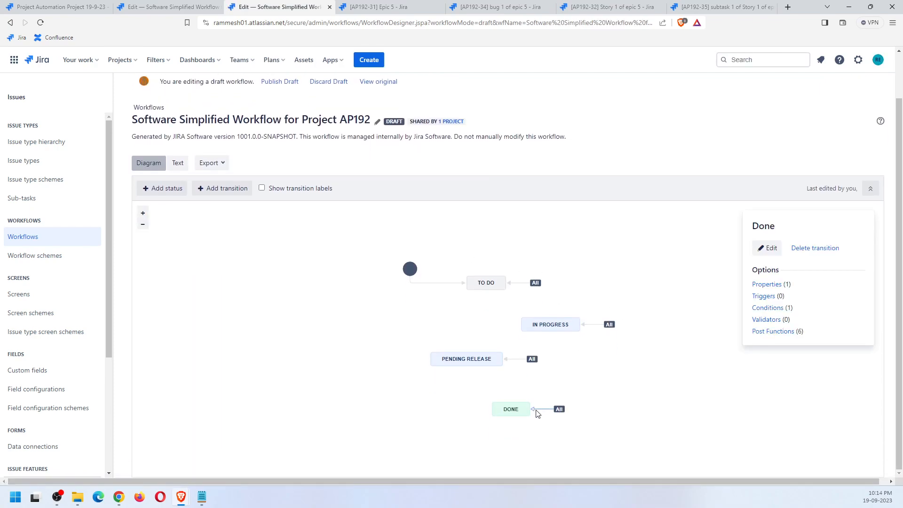
pyautogui.click(768, 308)
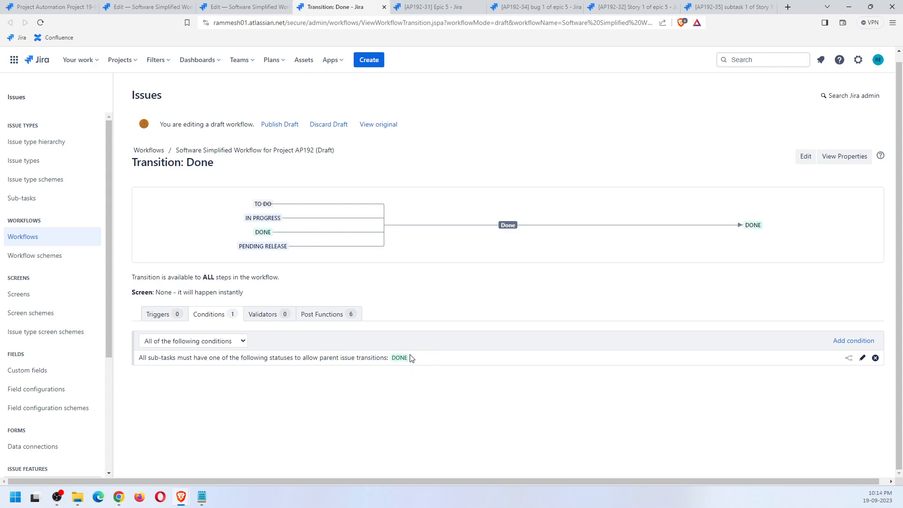
# Reload subtask AP192-35 and Story 1 of epic 5, and check which statuses the story can move to
pyautogui.click(727, 7)
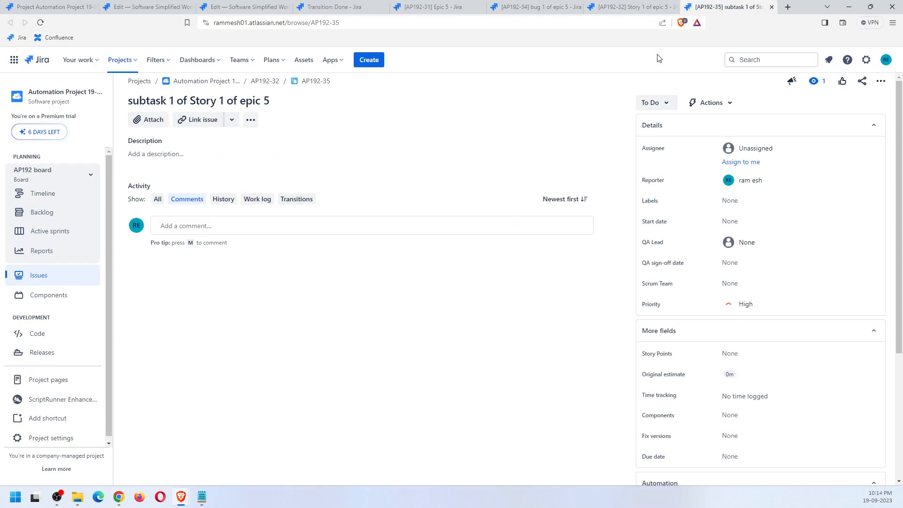
pyautogui.click(40, 19)
pyautogui.click(658, 3)
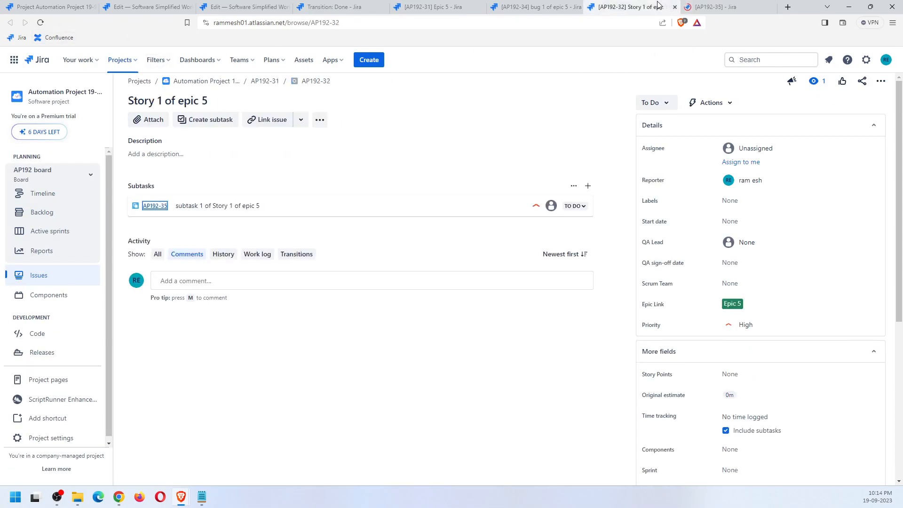
pyautogui.click(37, 23)
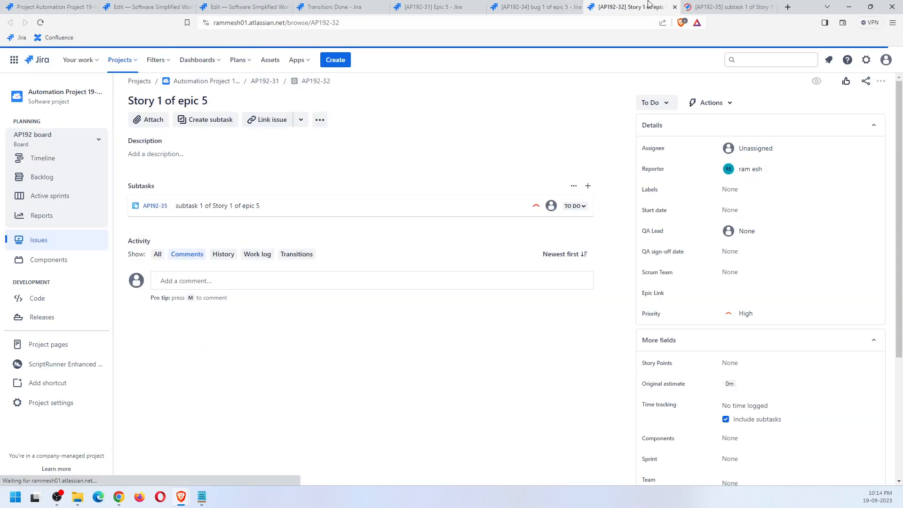
pyautogui.click(726, 7)
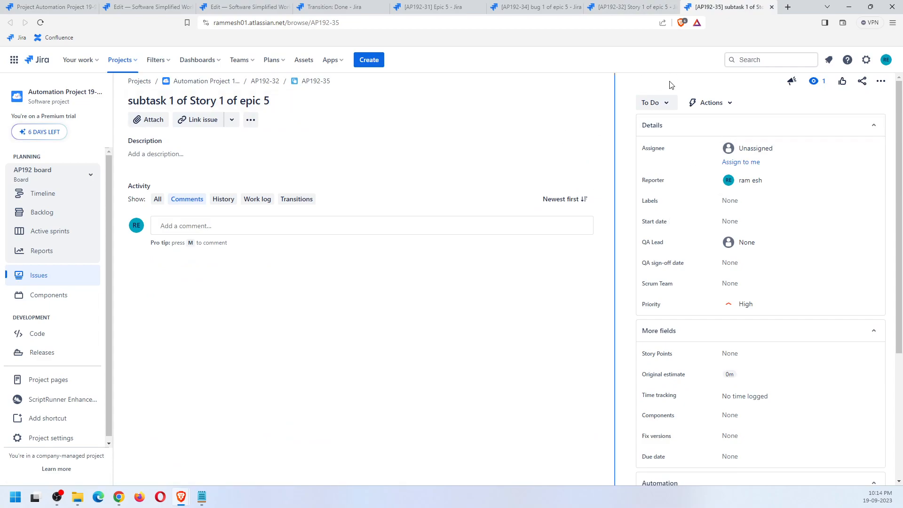
pyautogui.click(630, 7)
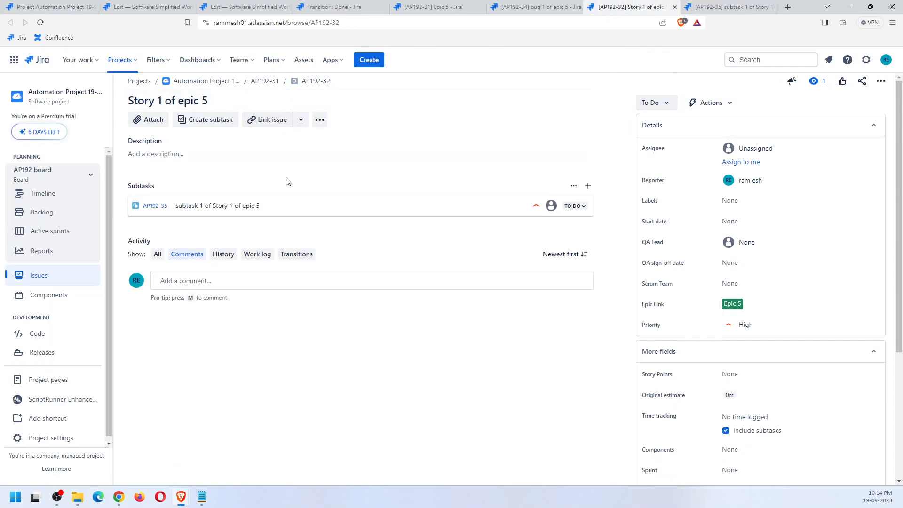
pyautogui.click(658, 108)
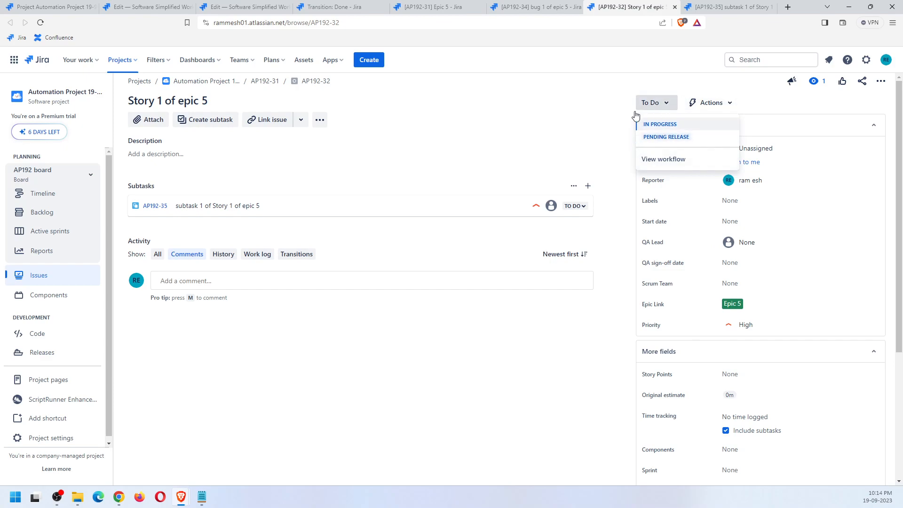
# Set the status of subtask 1 of Story 1 of epic 5 to Done
pyautogui.click(711, 7)
pyautogui.click(658, 101)
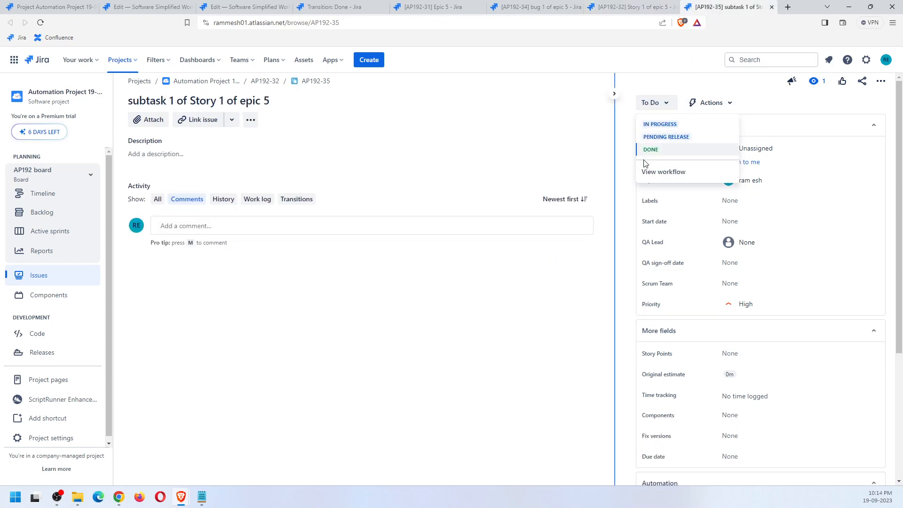
pyautogui.click(651, 149)
# Reload Story 1 of epic 5 and check which statuses it can move to
pyautogui.click(631, 7)
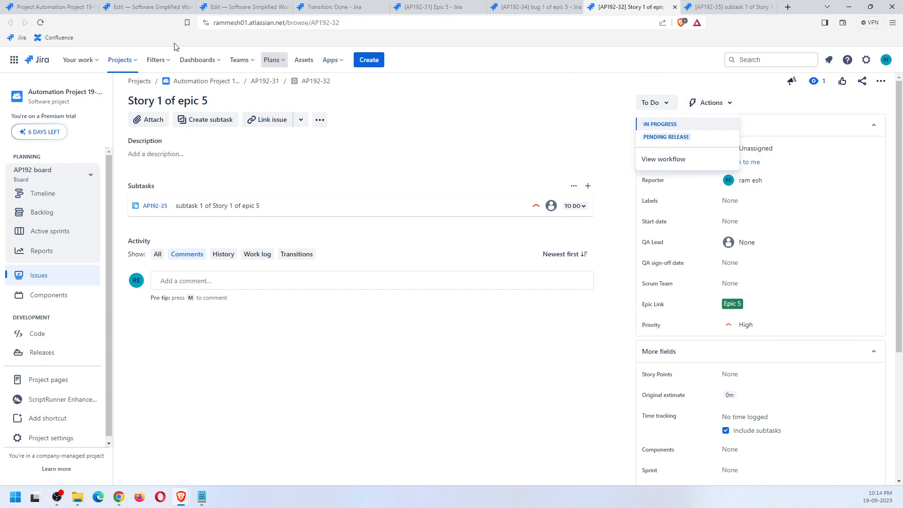
pyautogui.click(40, 23)
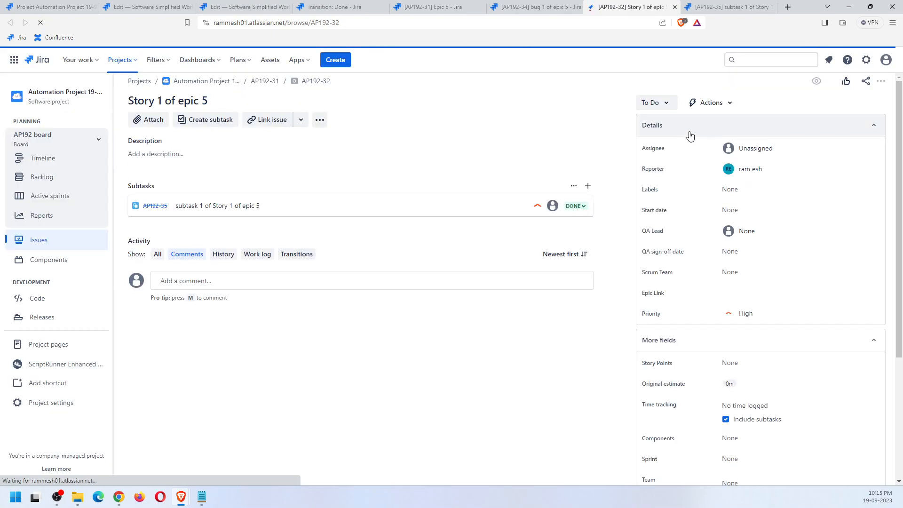
pyautogui.click(663, 102)
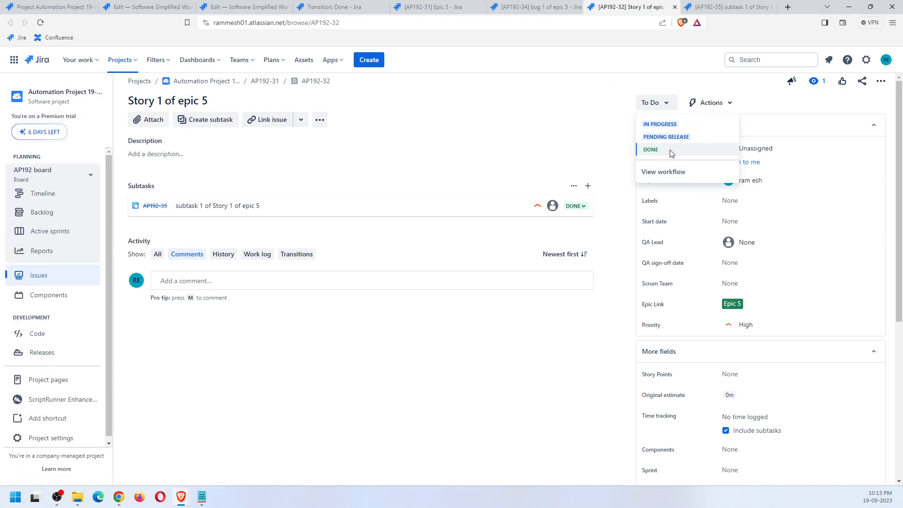
pyautogui.click(720, 6)
pyautogui.click(602, 5)
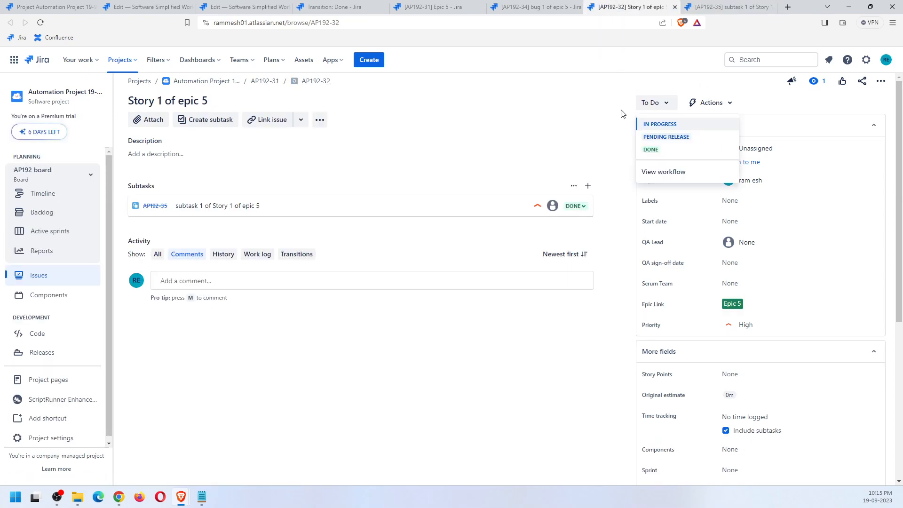
pyautogui.click(670, 91)
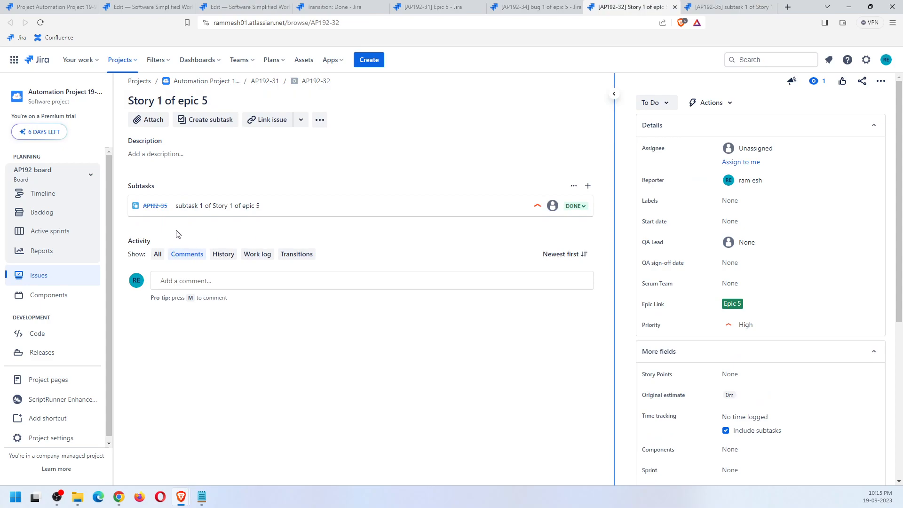
# Create two more subtasks under Story 1 of epic 5, named "subtask 2 of story 1 of epic 5" and "subtask 3 of story1 of epic 5"
pyautogui.click(209, 120)
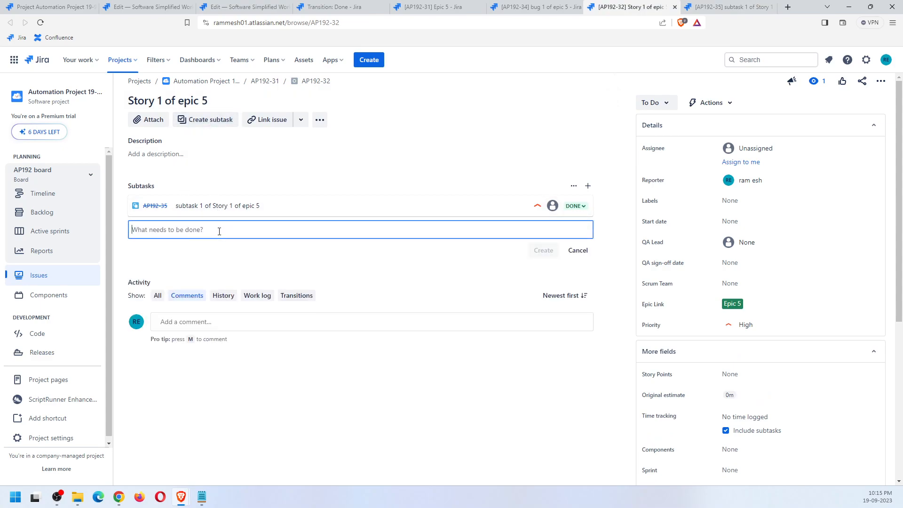
pyautogui.write('subtask 2 of story 1 of epic 5')
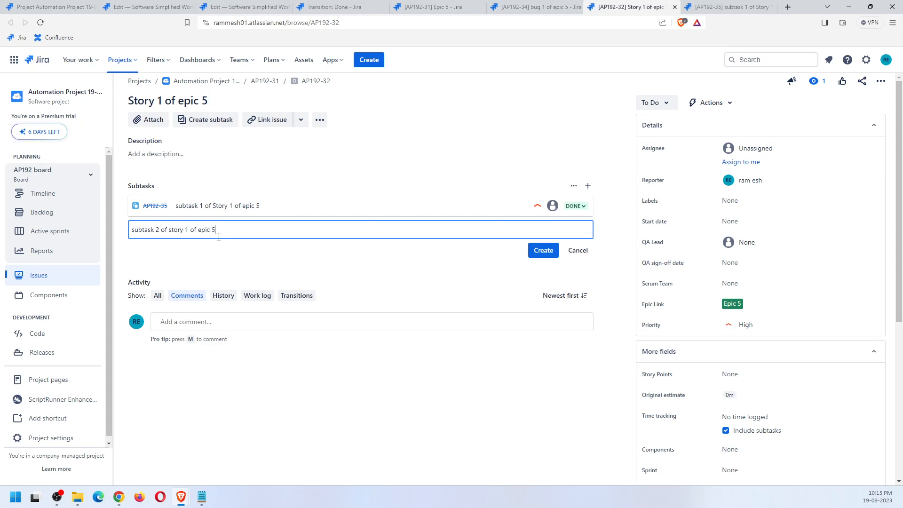
pyautogui.press('Return')
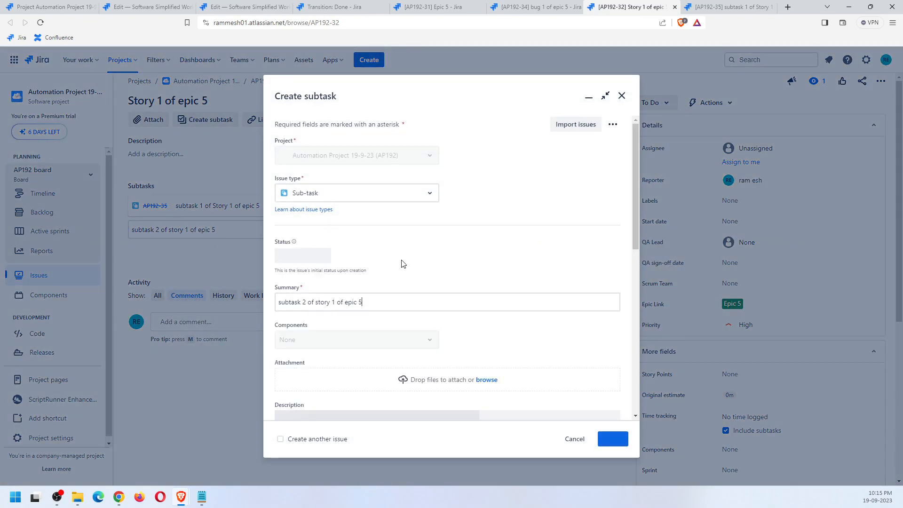
pyautogui.click(611, 439)
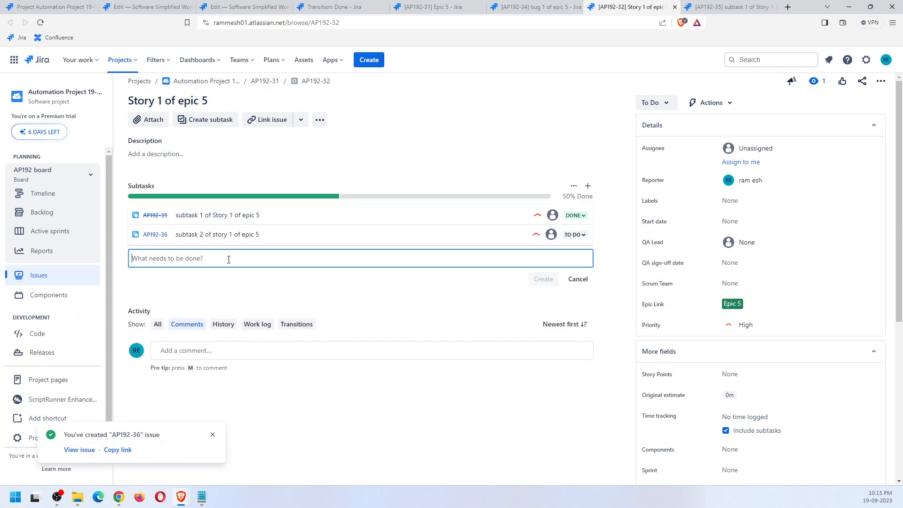
pyautogui.write('subtask 3 of story1 of epic 5')
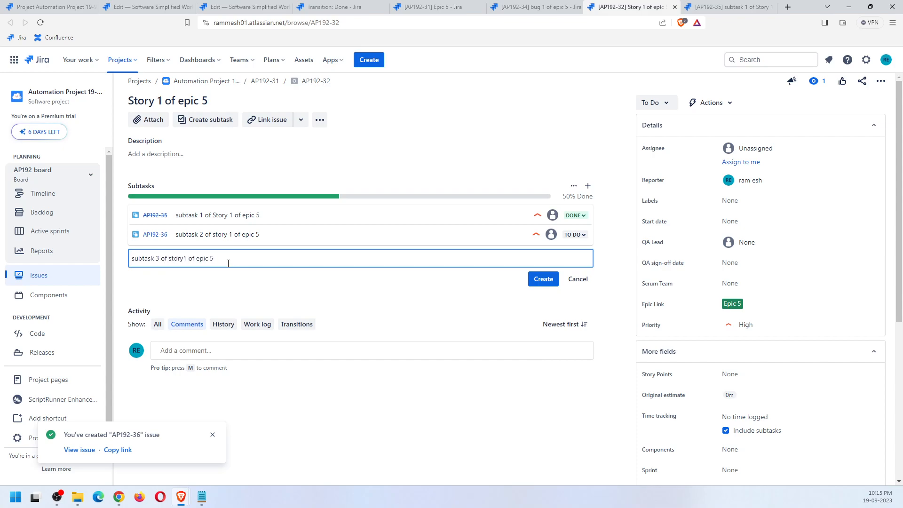
pyautogui.press('Return')
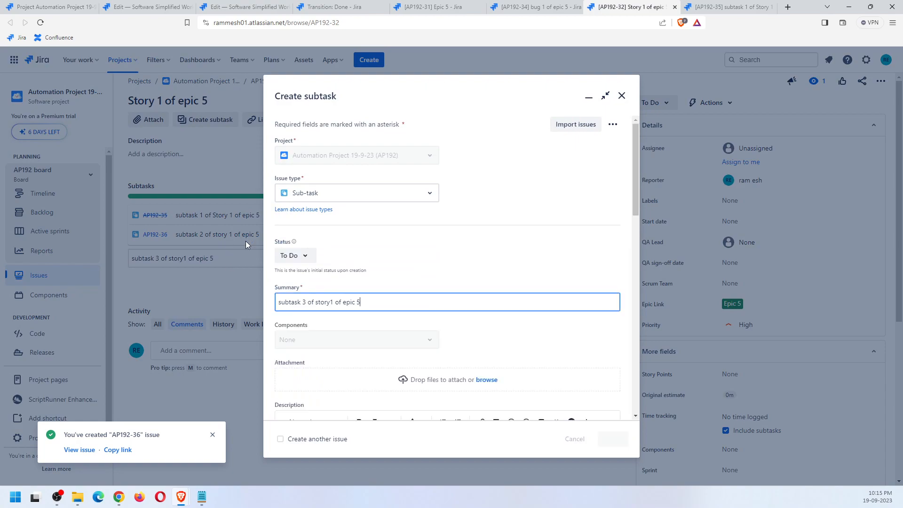
pyautogui.press('Return')
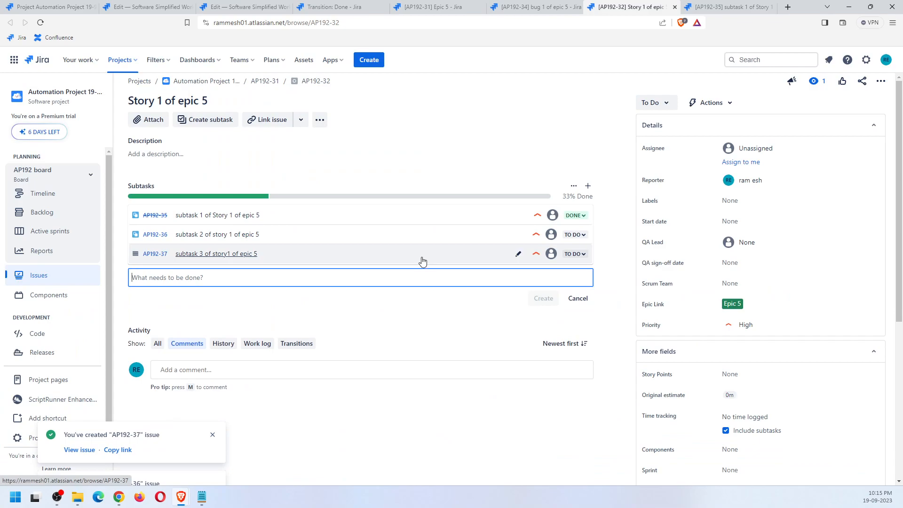
# Check the statuses available to Story 1 of epic 5 with the new subtasks, and close the separate page of subtask AP192-35
pyautogui.click(656, 103)
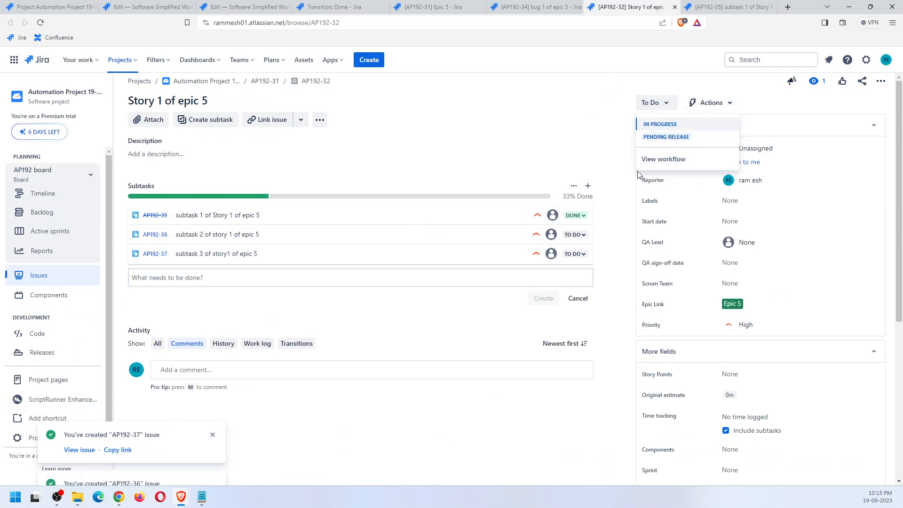
pyautogui.click(723, 5)
pyautogui.hotkey('ctrl', 'w')
pyautogui.click(641, 5)
pyautogui.click(696, 6)
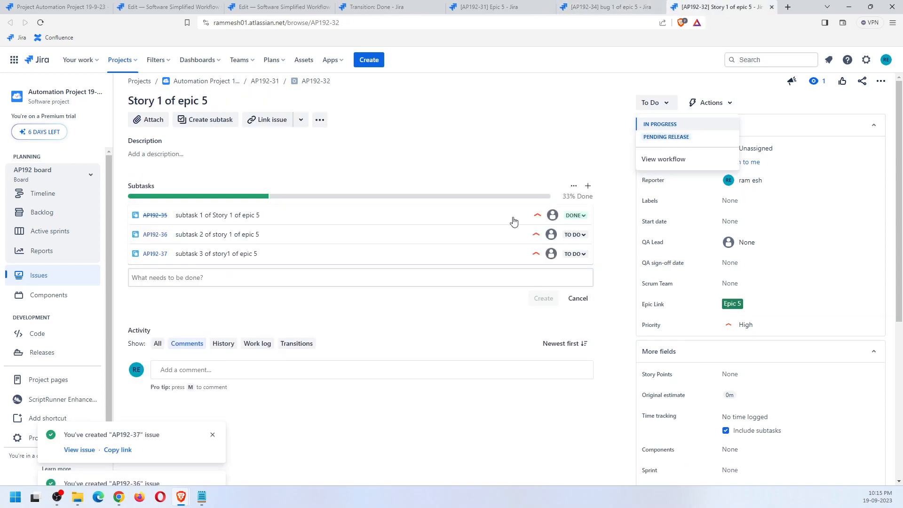
# Set subtask 2 of Story 1 of epic 5 to Done and check which statuses the story can move to
pyautogui.click(584, 235)
pyautogui.click(588, 263)
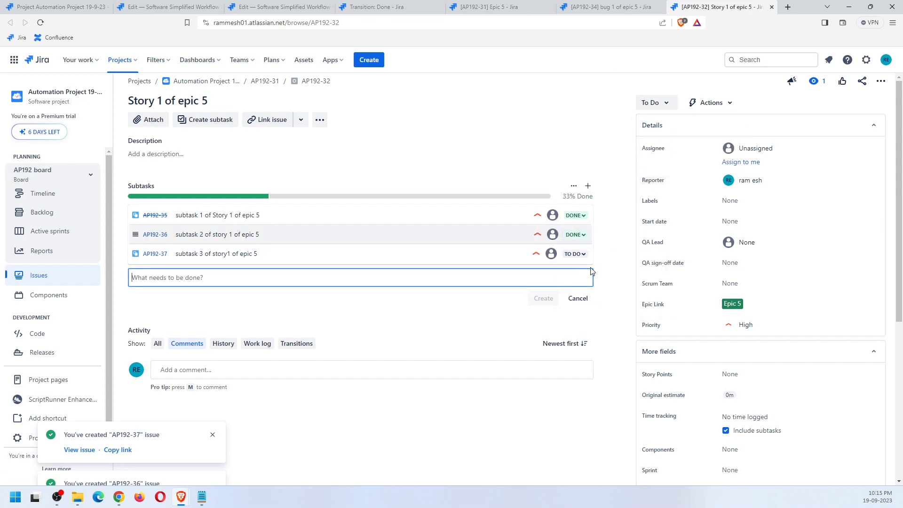
pyautogui.click(652, 102)
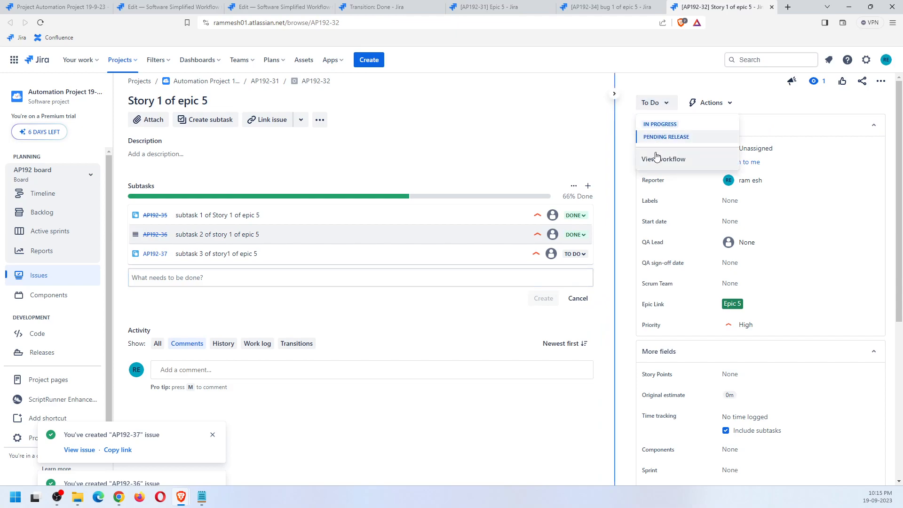
pyautogui.click(638, 65)
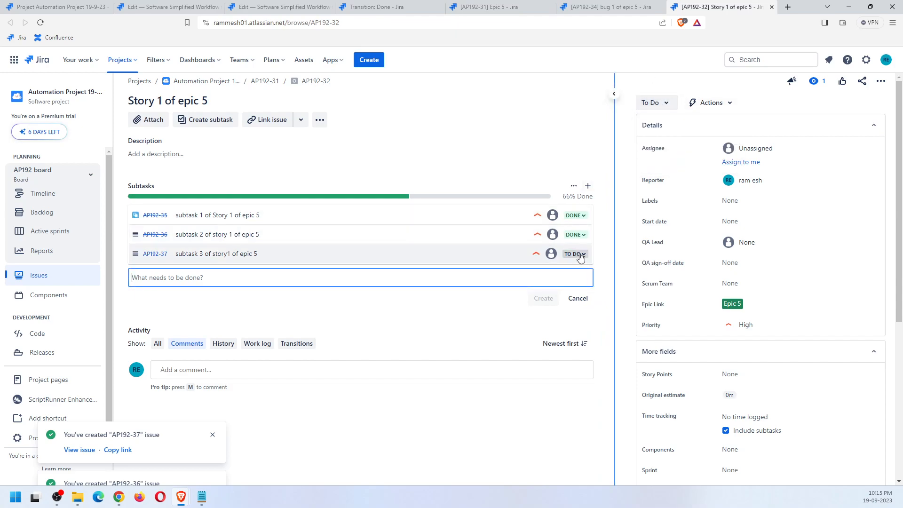
# Set subtask 3 of Story 1 of epic 5 to Done and check the story's available statuses again
pyautogui.click(574, 254)
pyautogui.click(580, 296)
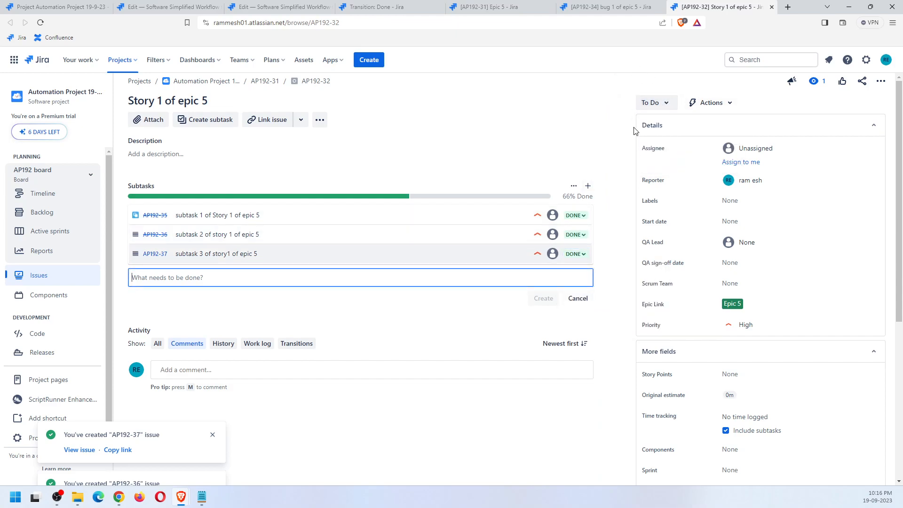
pyautogui.click(649, 101)
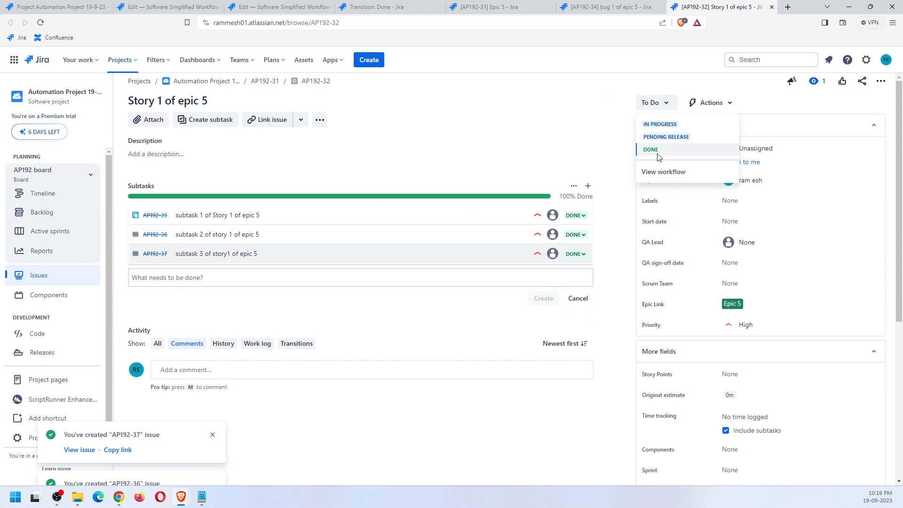
# Close the outdated copy of the AP192 workflow draft and review the conditions on the Done transition
pyautogui.click(173, 6)
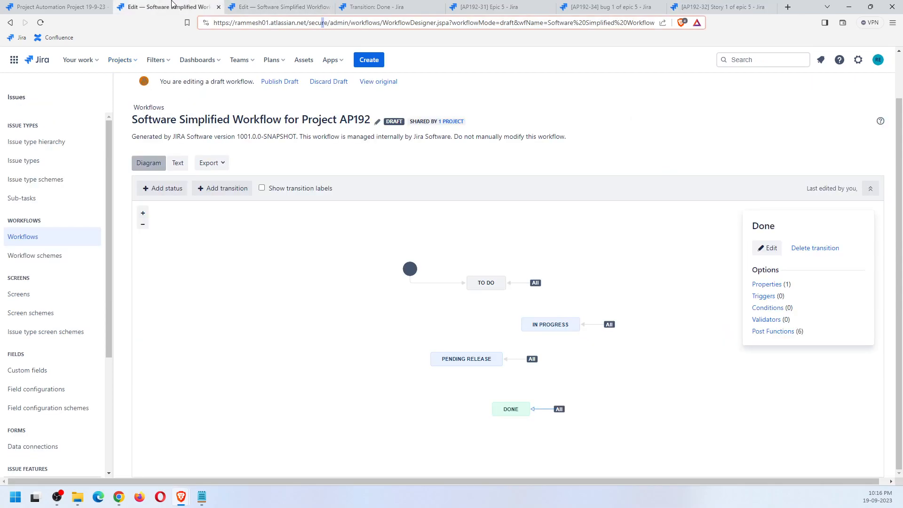
pyautogui.click(263, 7)
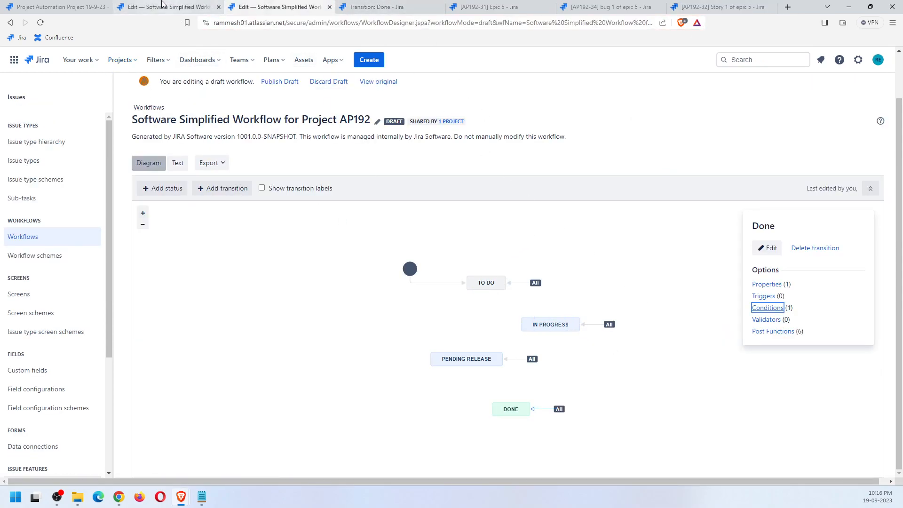
pyautogui.middleClick(178, 5)
pyautogui.click(254, 6)
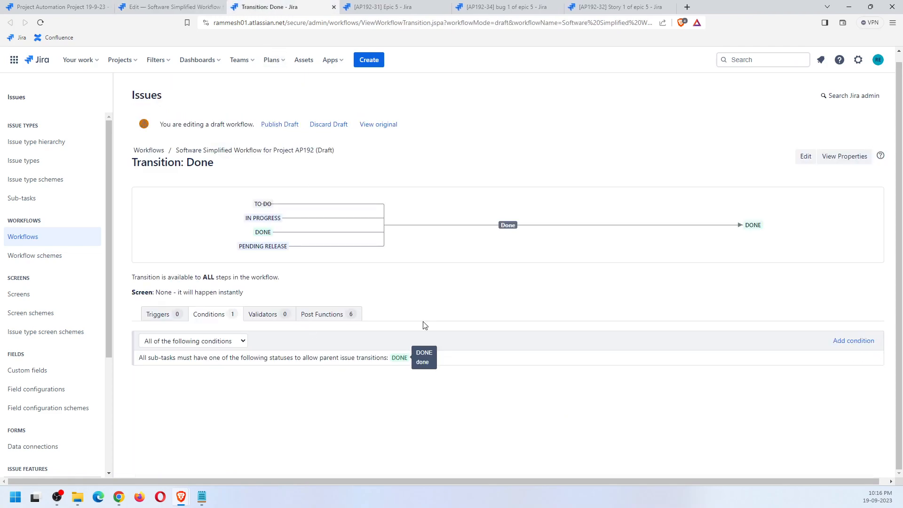
# Look over Story 1 and bug 1 of epic 5, and check which statuses Epic 5 can move to
pyautogui.click(621, 7)
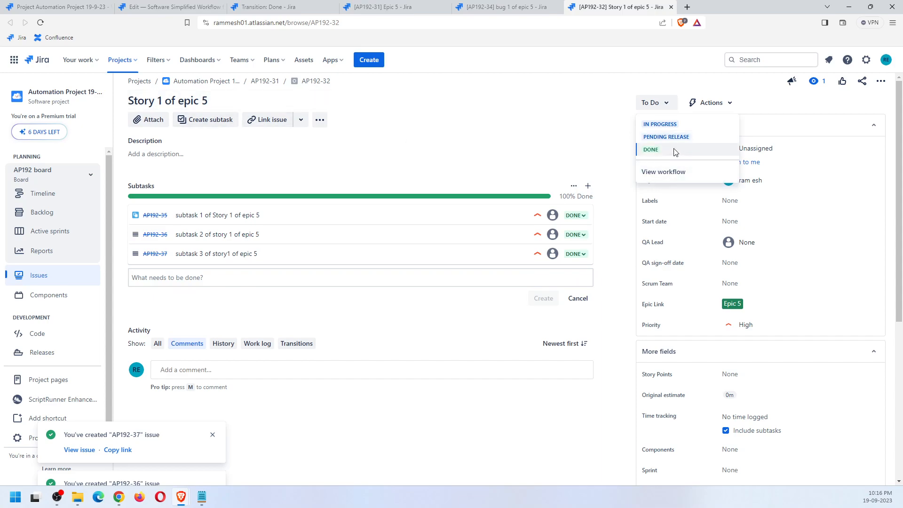
pyautogui.click(494, 7)
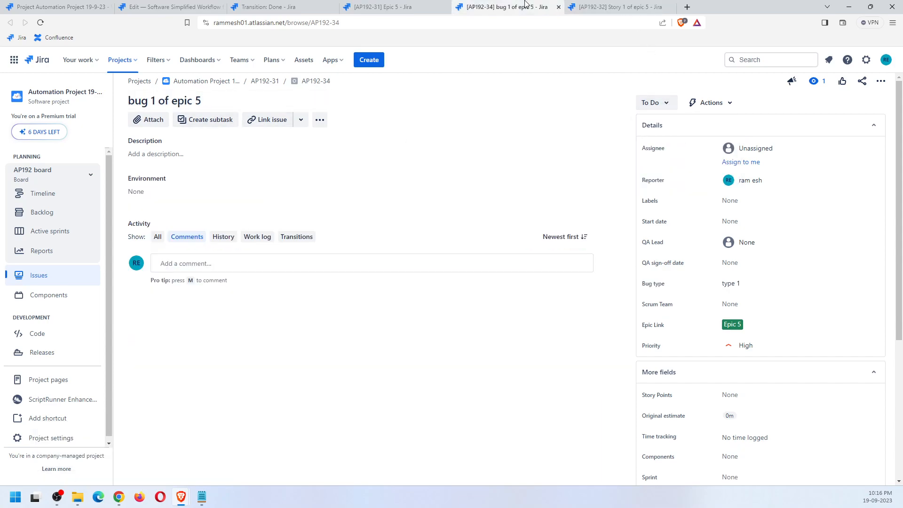
pyautogui.click(438, 5)
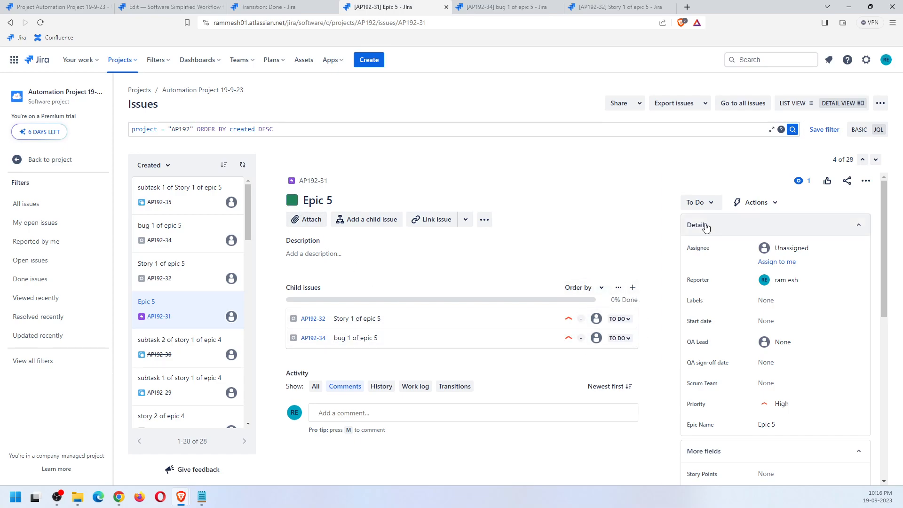
pyautogui.click(700, 204)
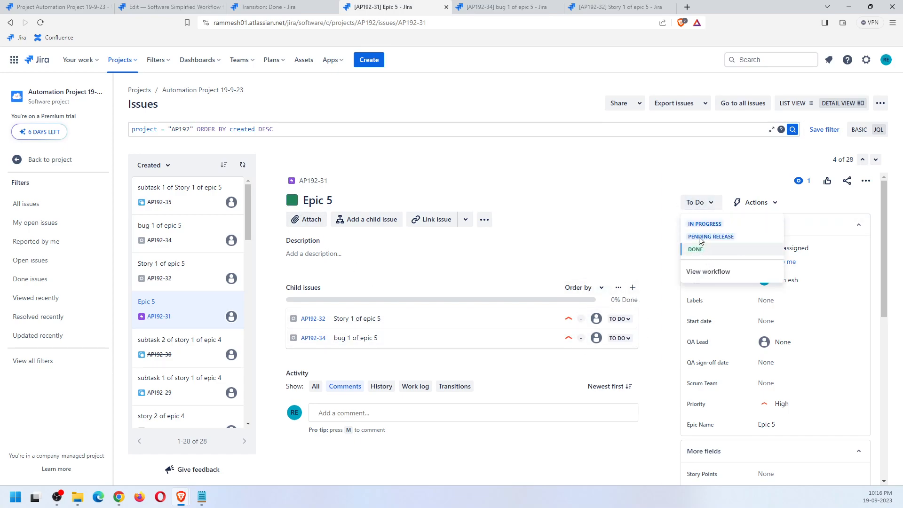
pyautogui.click(625, 143)
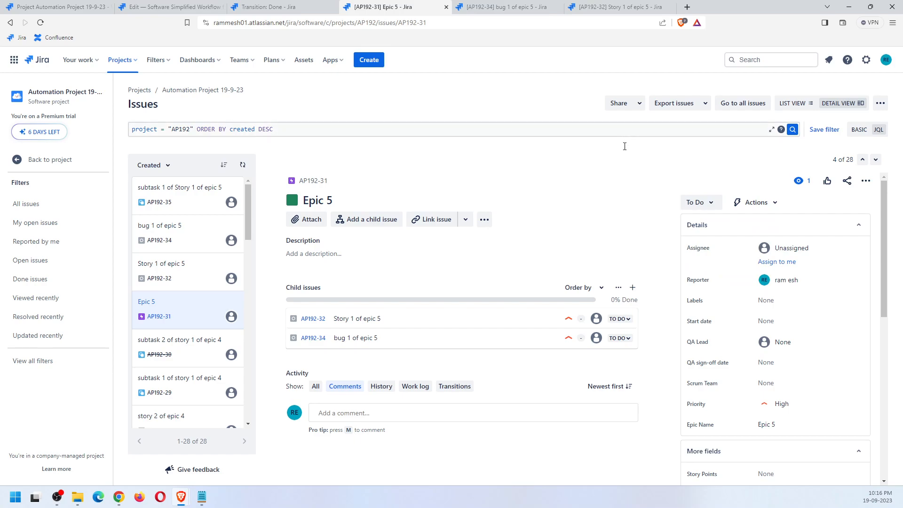
# Add a Linked Issues Status Condition (JMWE app) to the Done transition of the AP192 draft workflow and open its parameters
pyautogui.click(199, 5)
pyautogui.click(270, 5)
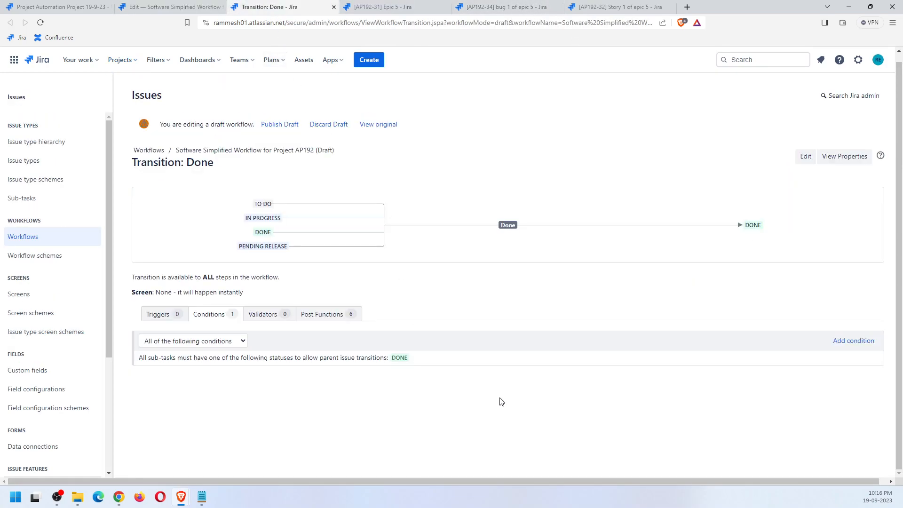
pyautogui.click(868, 345)
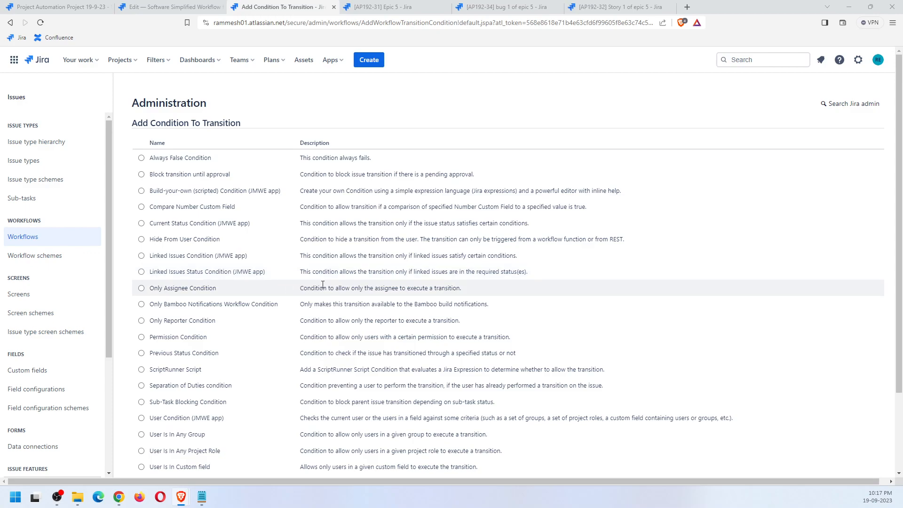
pyautogui.click(146, 276)
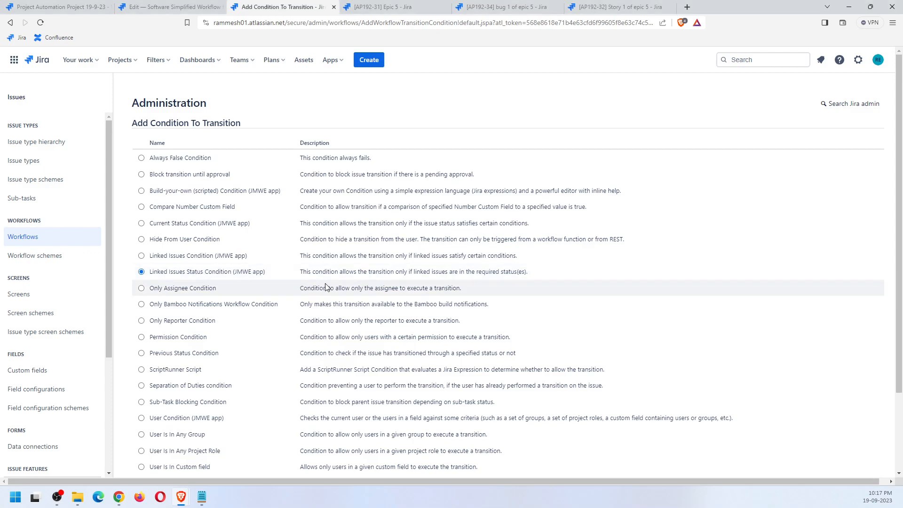
pyautogui.scroll(-2, 241, 401)
pyautogui.click(143, 464)
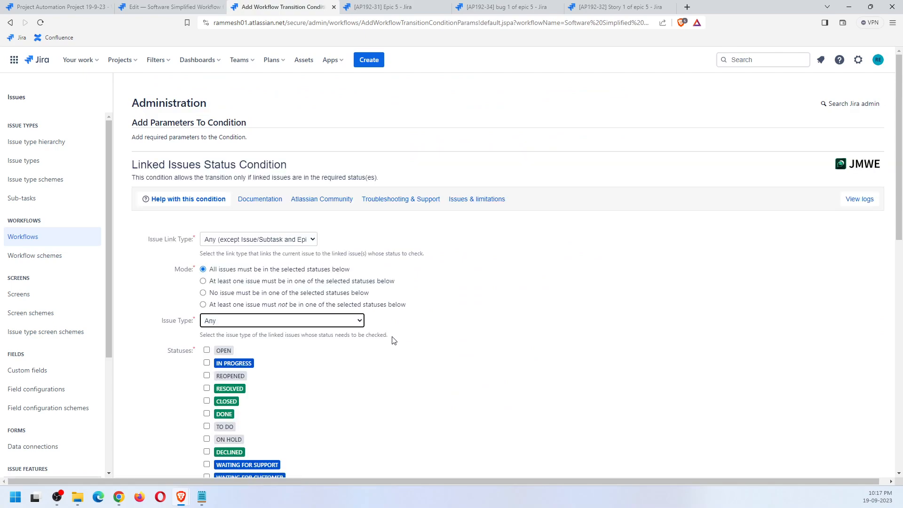
# Read the Linked Issues Status Condition's description and set its issue link type to "is Epic of"
pyautogui.moveTo(130, 174); pyautogui.dragTo(368, 176)
pyautogui.click(125, 174)
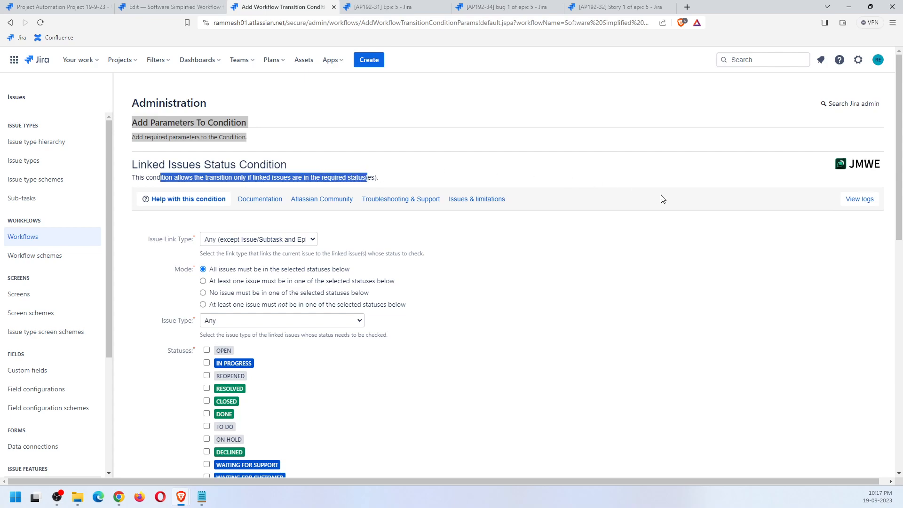
pyautogui.click(313, 241)
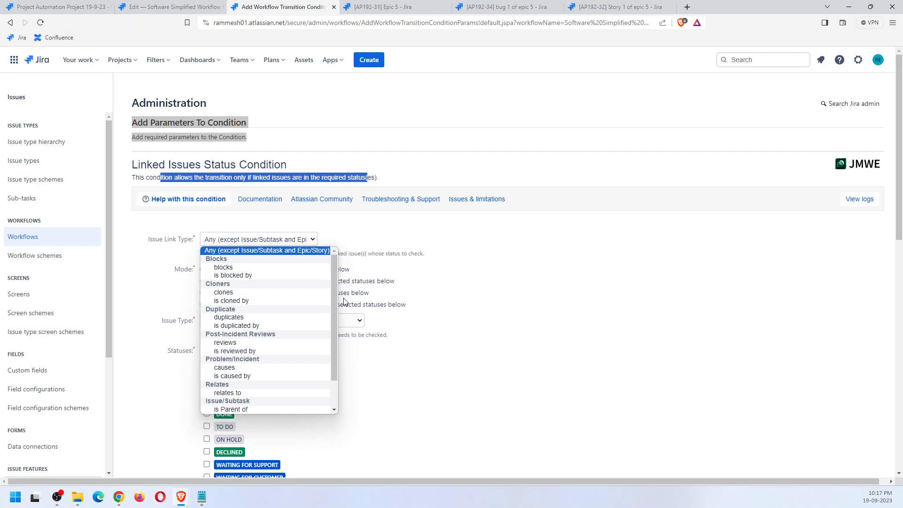
pyautogui.moveTo(335, 304); pyautogui.dragTo(338, 357)
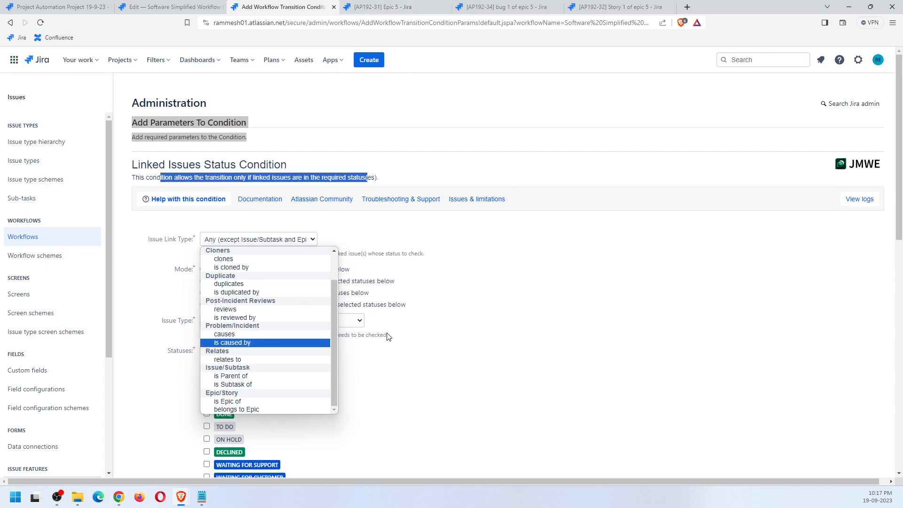
pyautogui.click(291, 402)
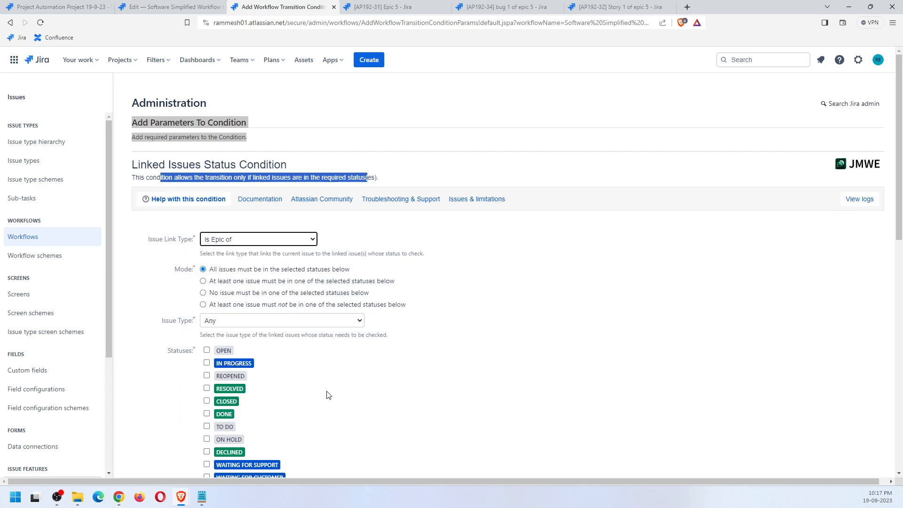
# Look through the issue types the Linked Issues Status Condition can check, leaving the issue type at Any
pyautogui.click(598, 323)
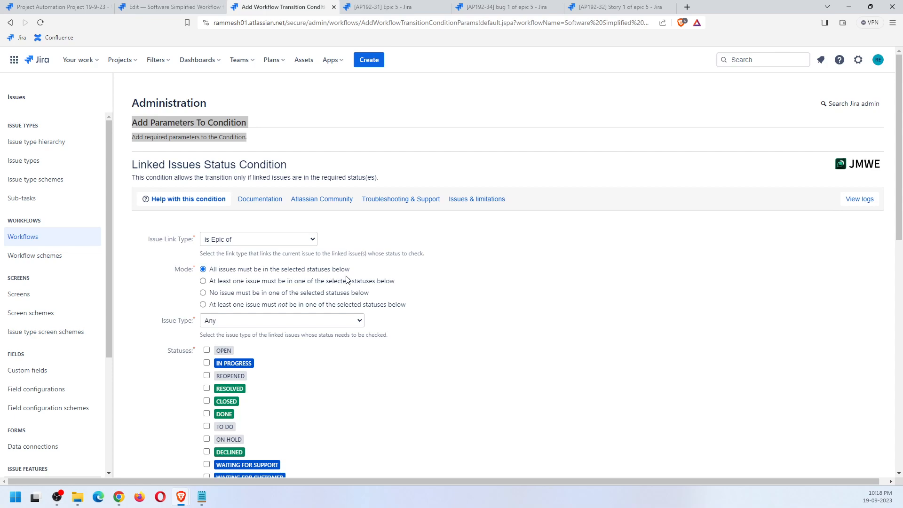
pyautogui.scroll(-2, 473, 320)
pyautogui.click(343, 228)
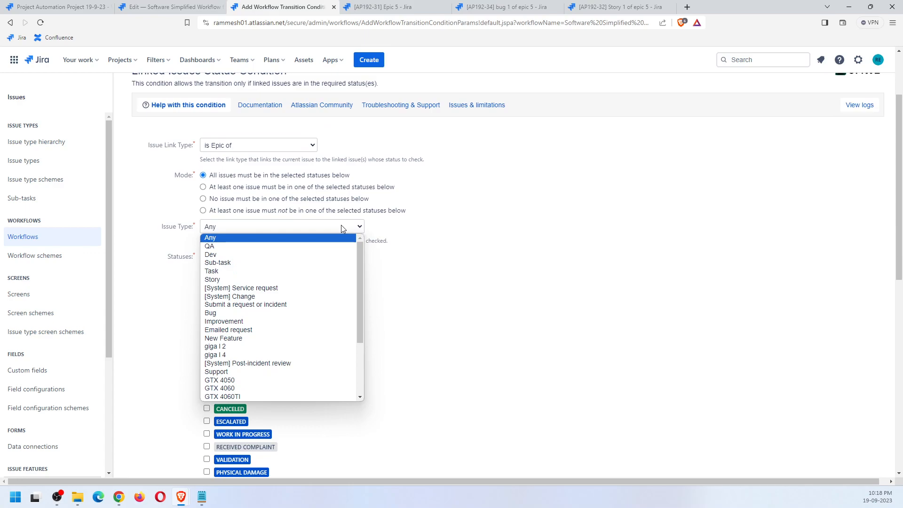
pyautogui.moveTo(362, 260); pyautogui.dragTo(361, 239)
pyautogui.click(585, 210)
pyautogui.click(235, 227)
pyautogui.click(404, 240)
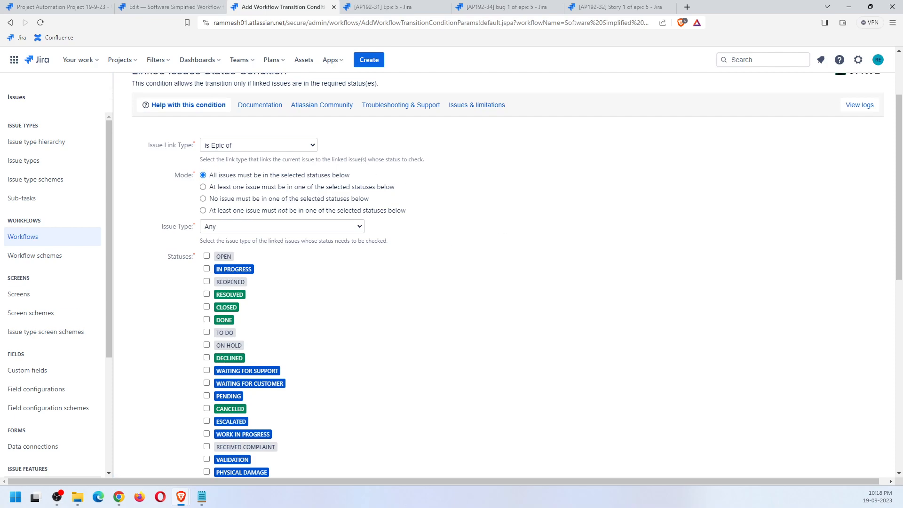
# Select DONE as the required status for the linked issues and add the condition to the Done transition
pyautogui.scroll(-3, 337, 346)
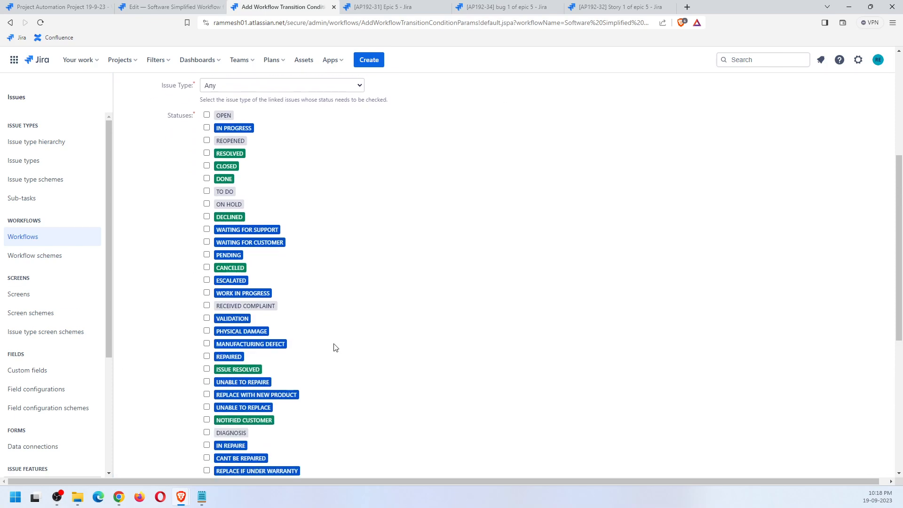
pyautogui.click(206, 178)
pyautogui.scroll(3, 471, 232)
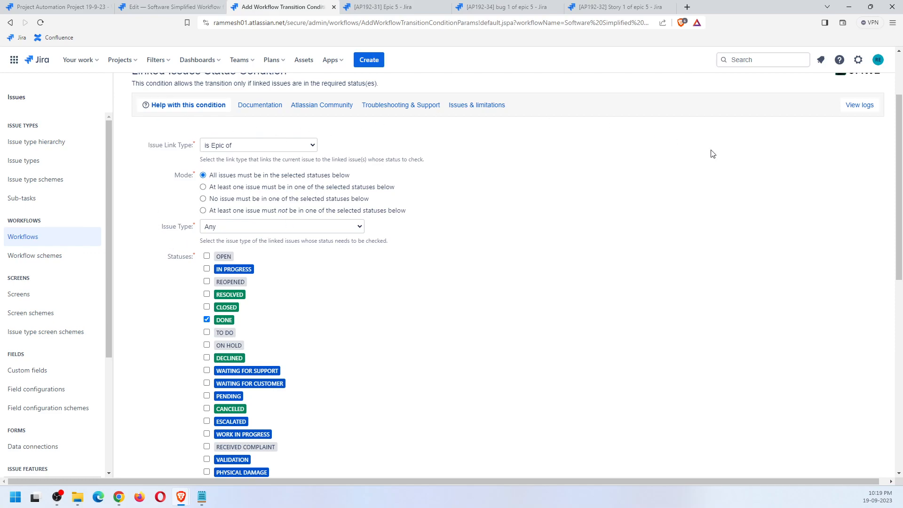
pyautogui.scroll(-15, 555, 371)
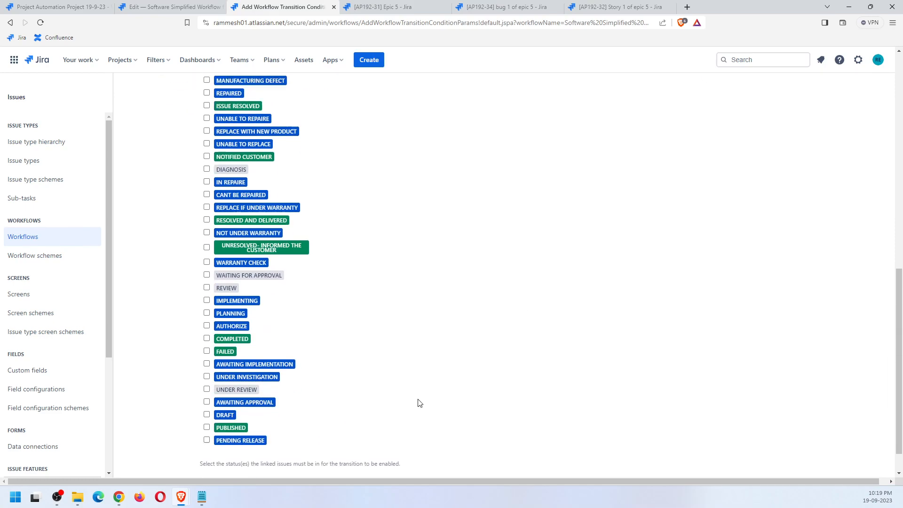
pyautogui.click(192, 463)
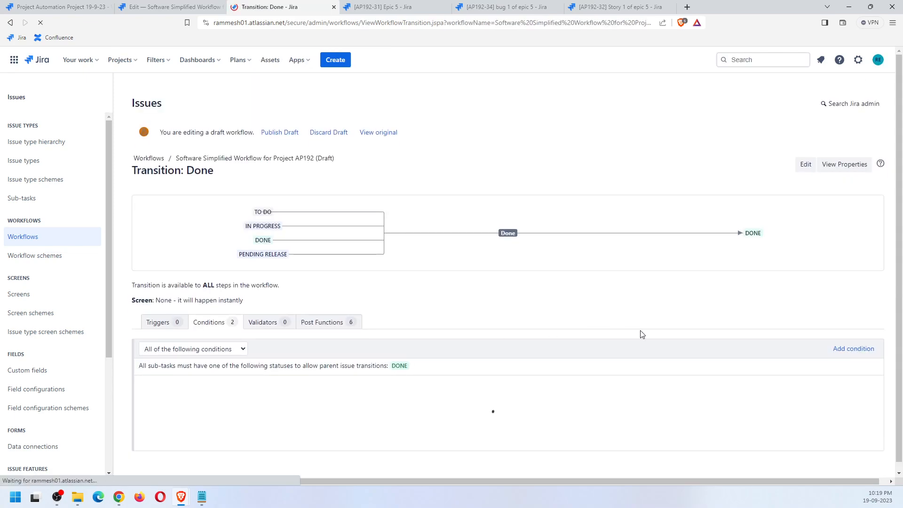
# Publish the AP192 draft workflow without saving a backup copy
pyautogui.click(280, 134)
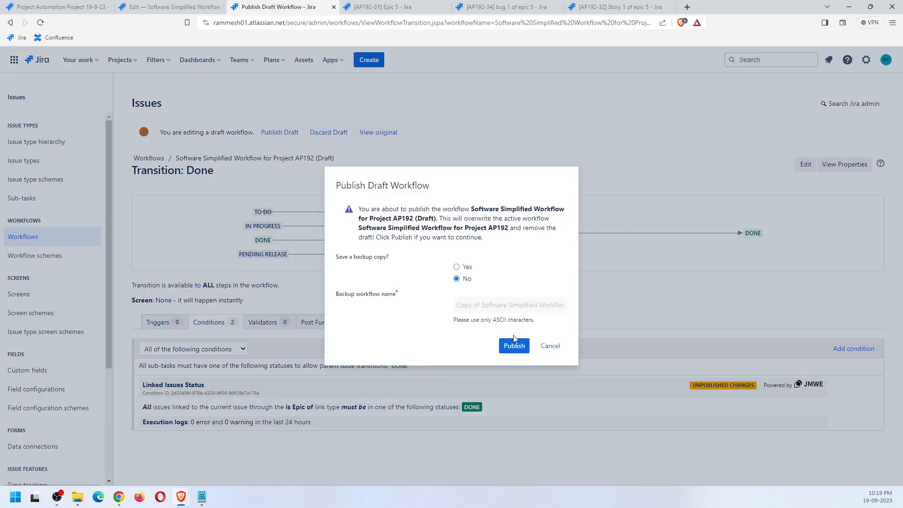
pyautogui.click(514, 346)
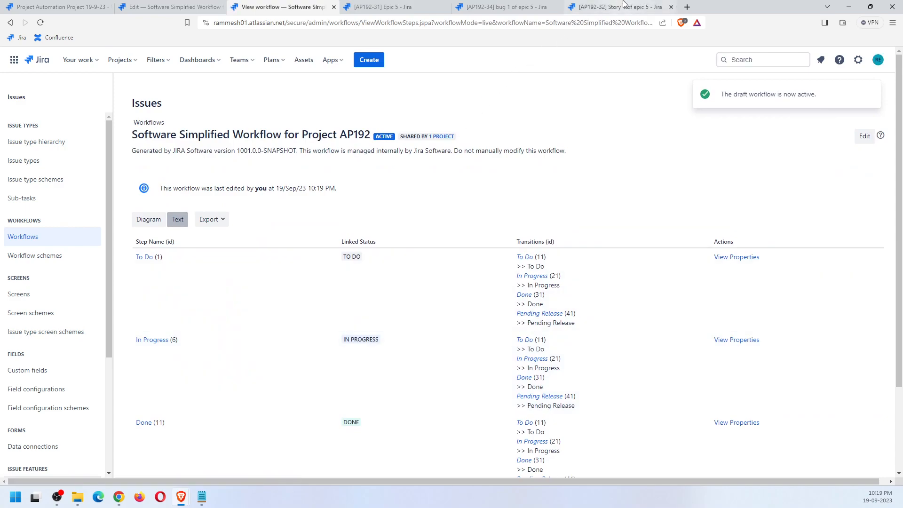
# Reload the bug 1 of epic 5 and Epic 5 pages and check which statuses Epic 5 can move to
pyautogui.click(606, 6)
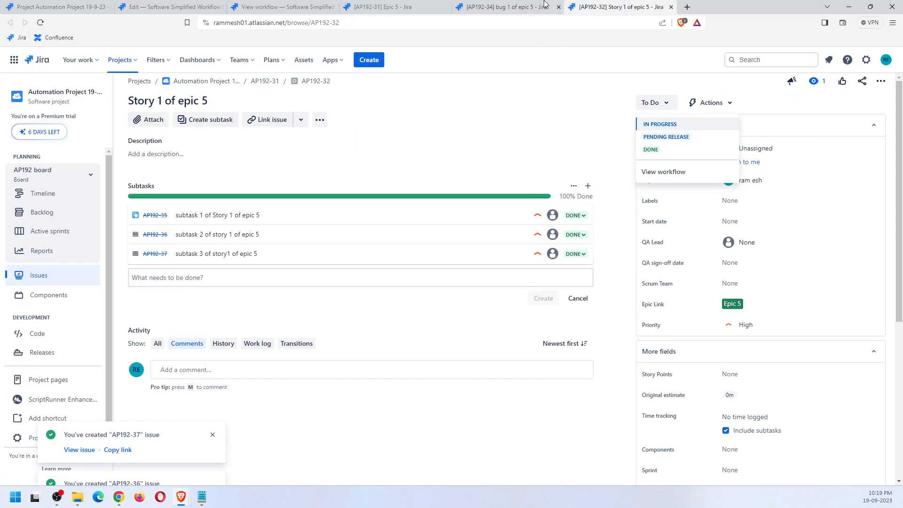
pyautogui.click(482, 5)
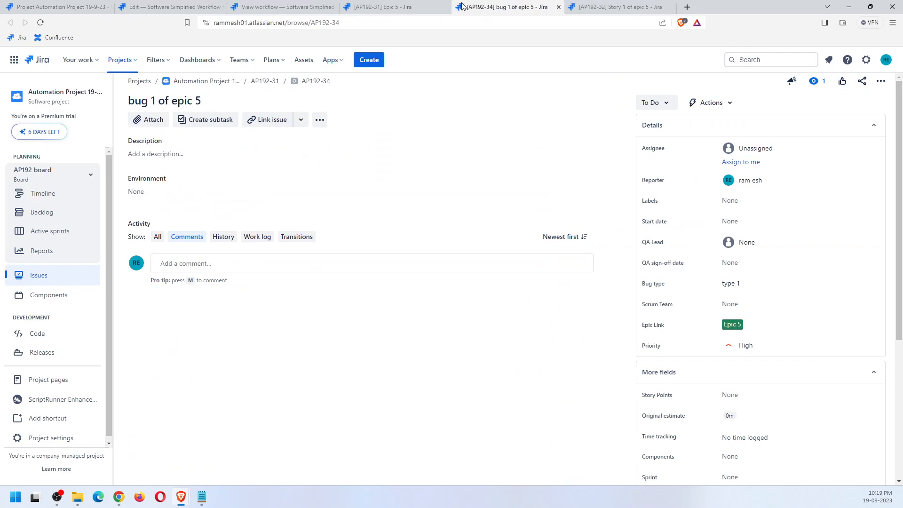
pyautogui.click(39, 23)
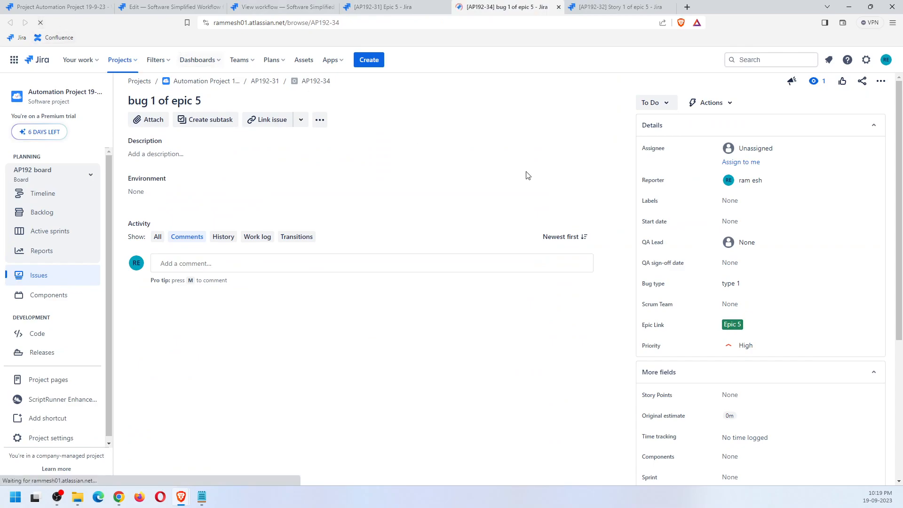
pyautogui.click(383, 6)
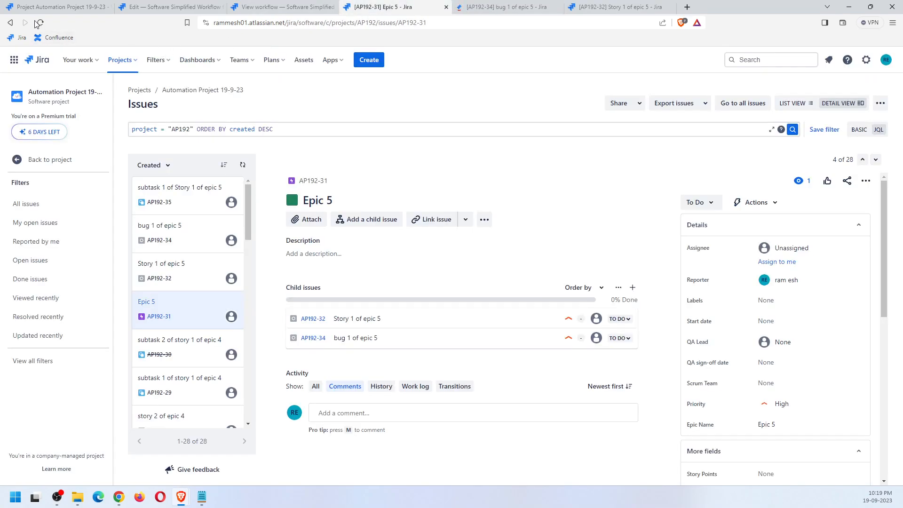
pyautogui.click(313, 4)
pyautogui.click(384, 5)
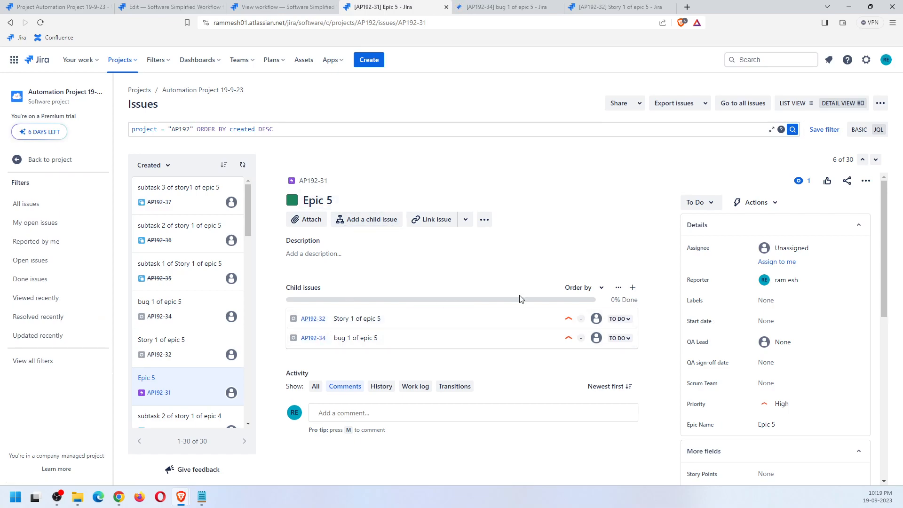
pyautogui.click(712, 202)
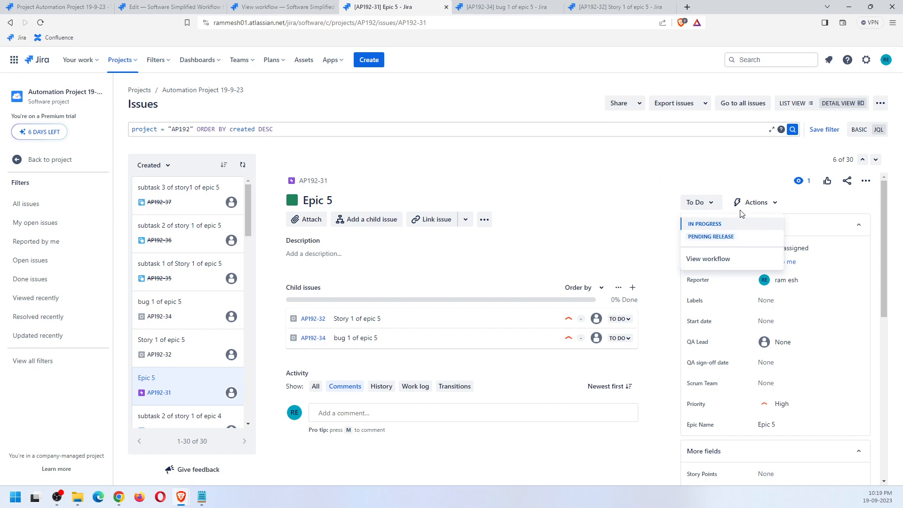
pyautogui.click(682, 184)
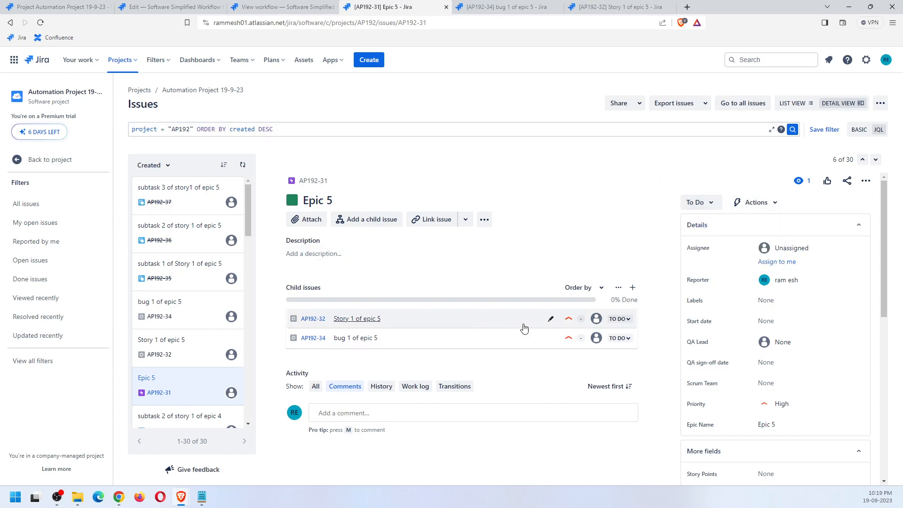
# Set child issue Story 1 of epic 5 to Done and check which statuses Epic 5 can move to
pyautogui.click(619, 319)
pyautogui.click(619, 363)
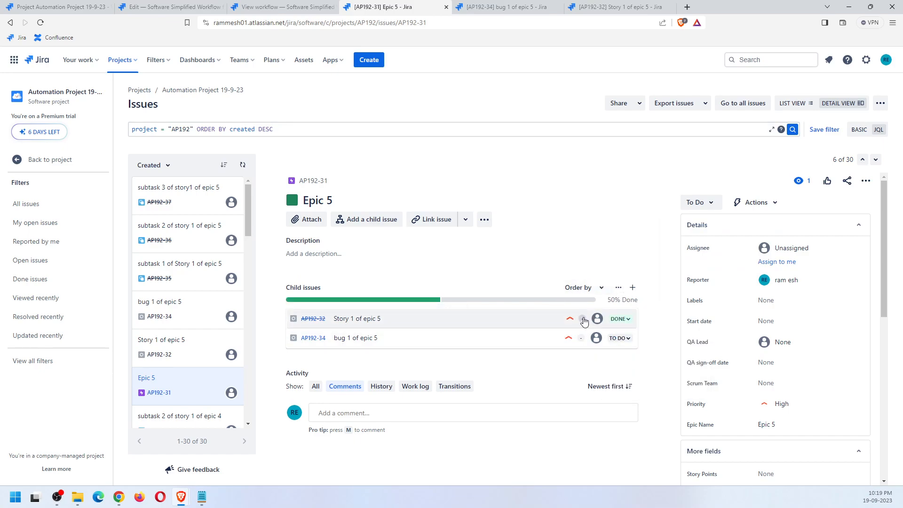
pyautogui.click(708, 202)
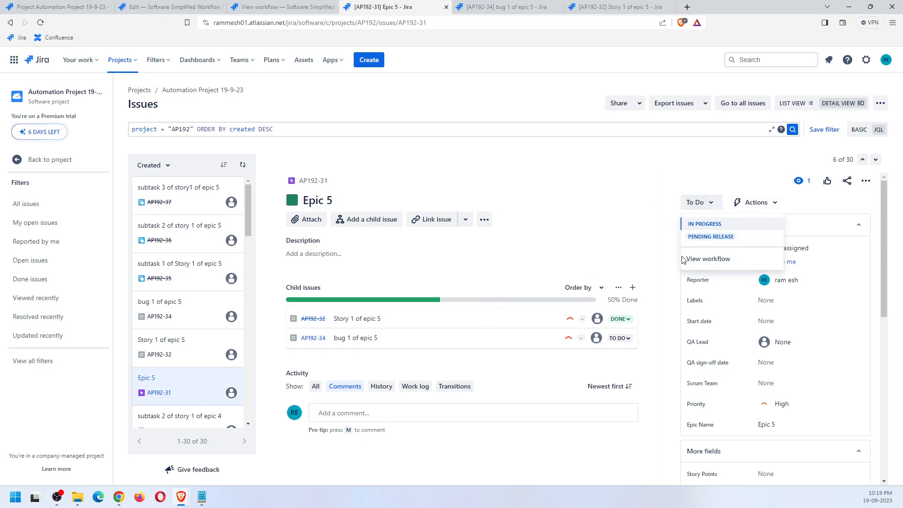
pyautogui.click(641, 164)
# Set child issue bug 1 of epic 5 to Done and transition Epic 5 to Done
pyautogui.click(628, 338)
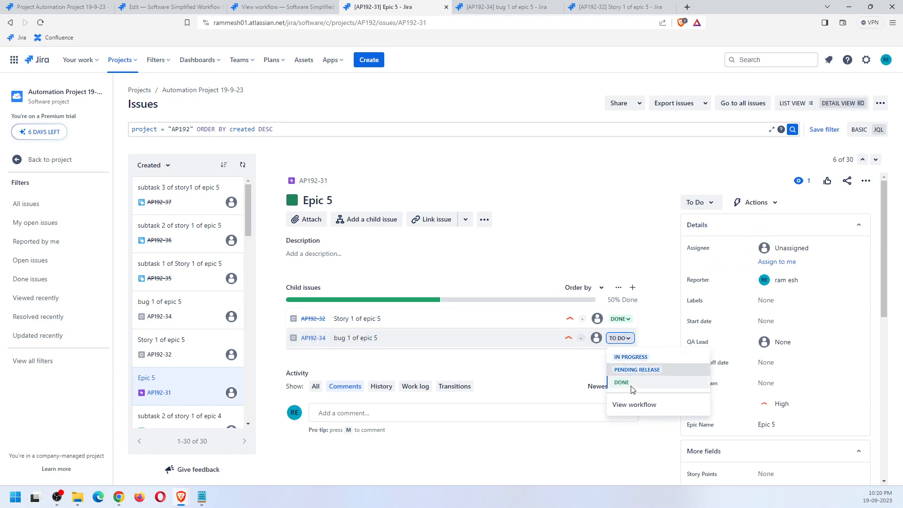
pyautogui.click(629, 381)
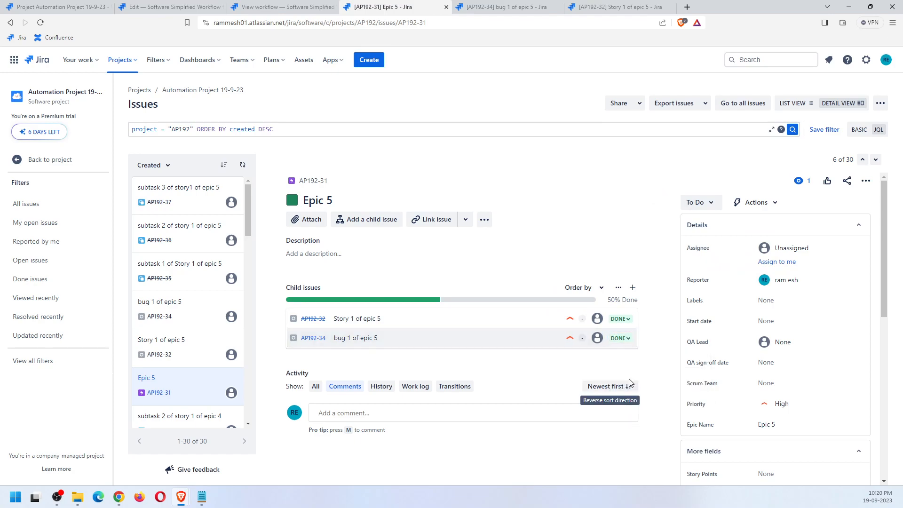
pyautogui.click(696, 202)
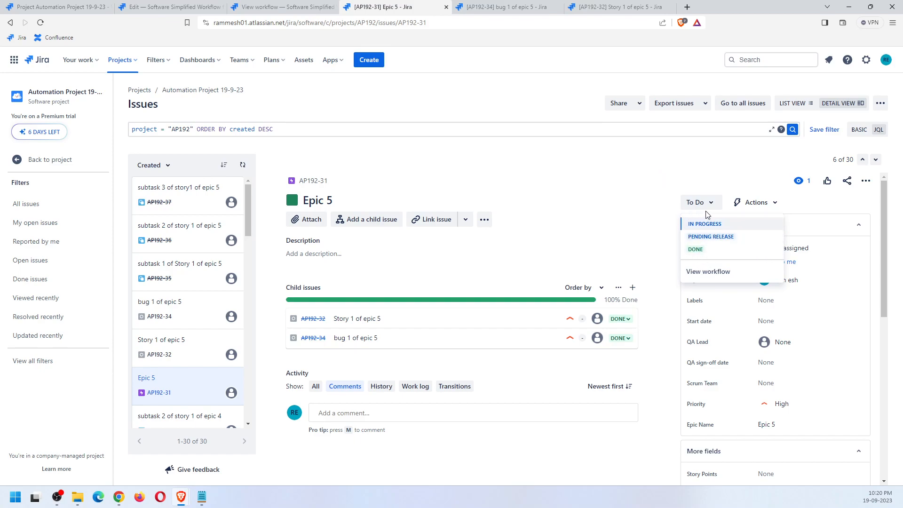
pyautogui.click(712, 250)
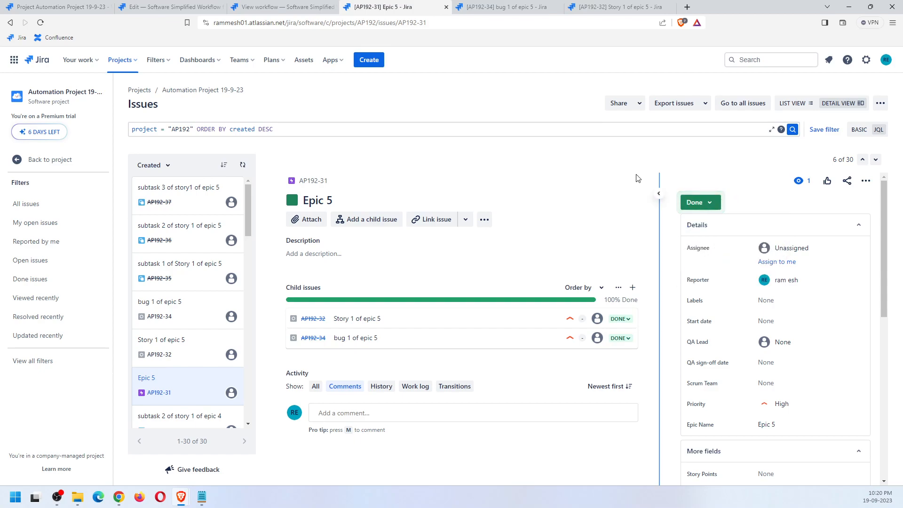
# Go back to Story 1 of epic 5 and view its subtasks
pyautogui.click(572, 4)
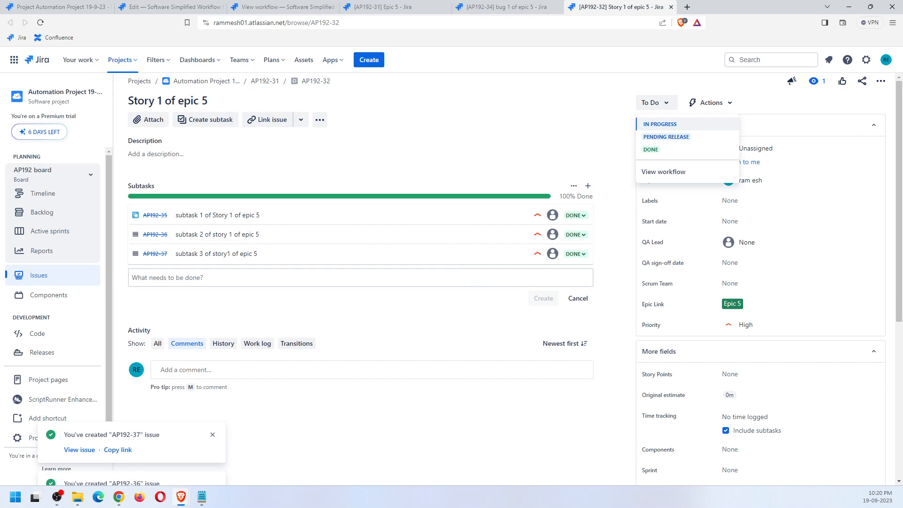
pyautogui.hotkey('alt', 'Tab')
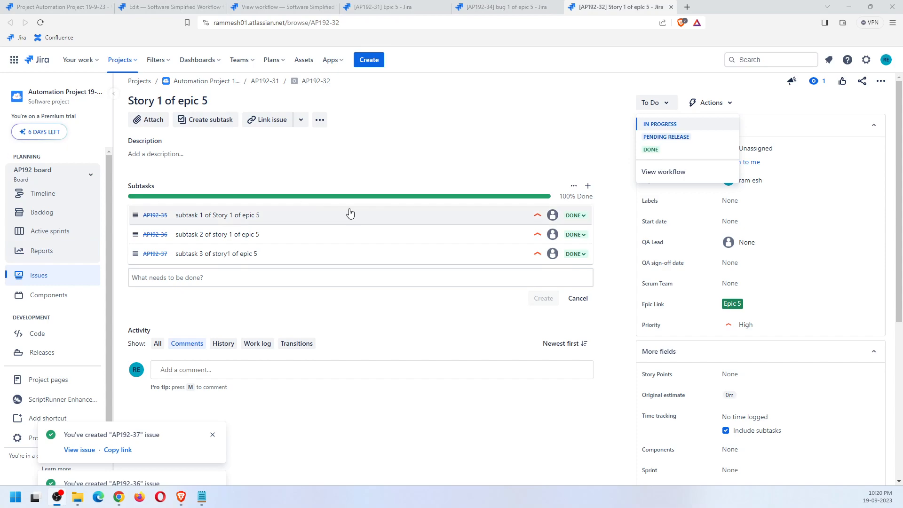
pyautogui.moveTo(479, 214)
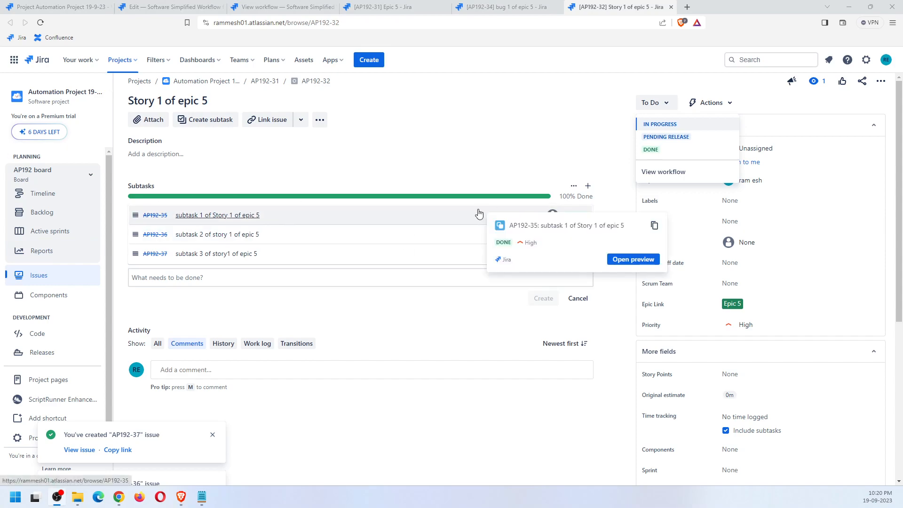